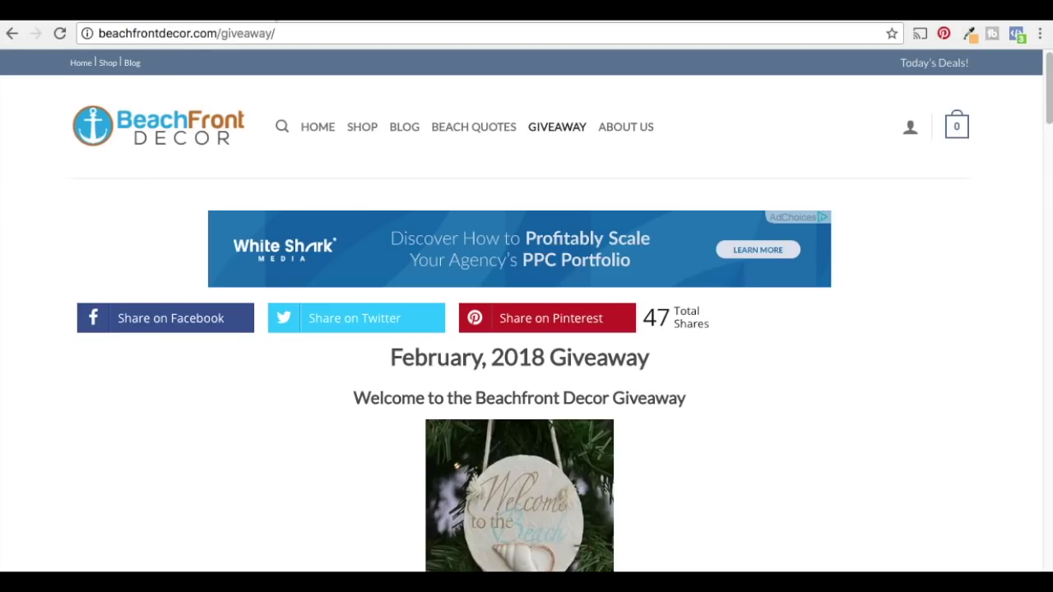
Step: Switch to the Facebook Ads Manager campaigns tab
left_click(256, 18)
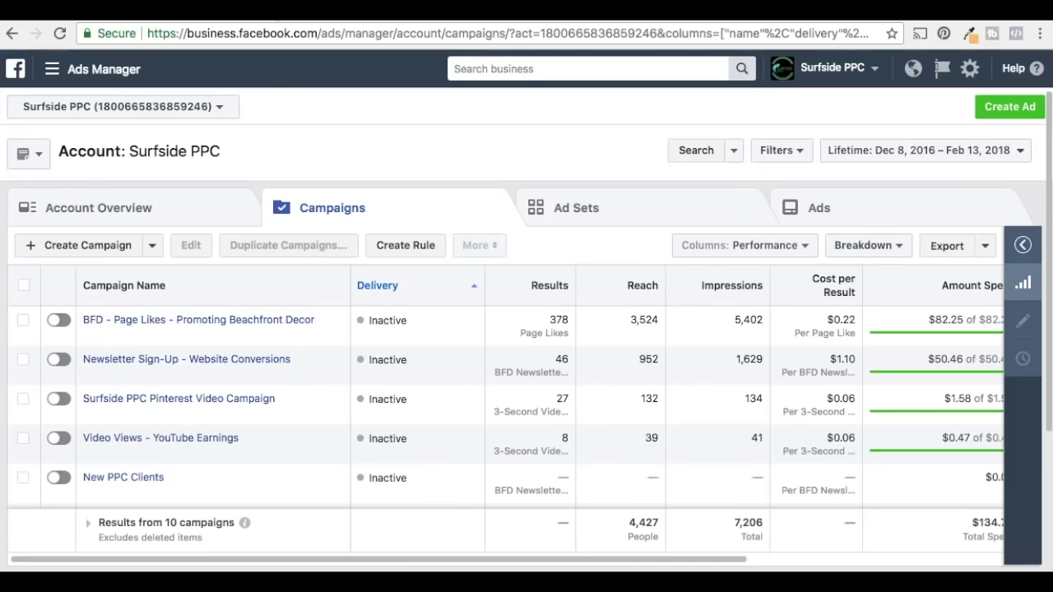
Step: Open the Ads Manager tools navigation menu and close it again
left_click(57, 74)
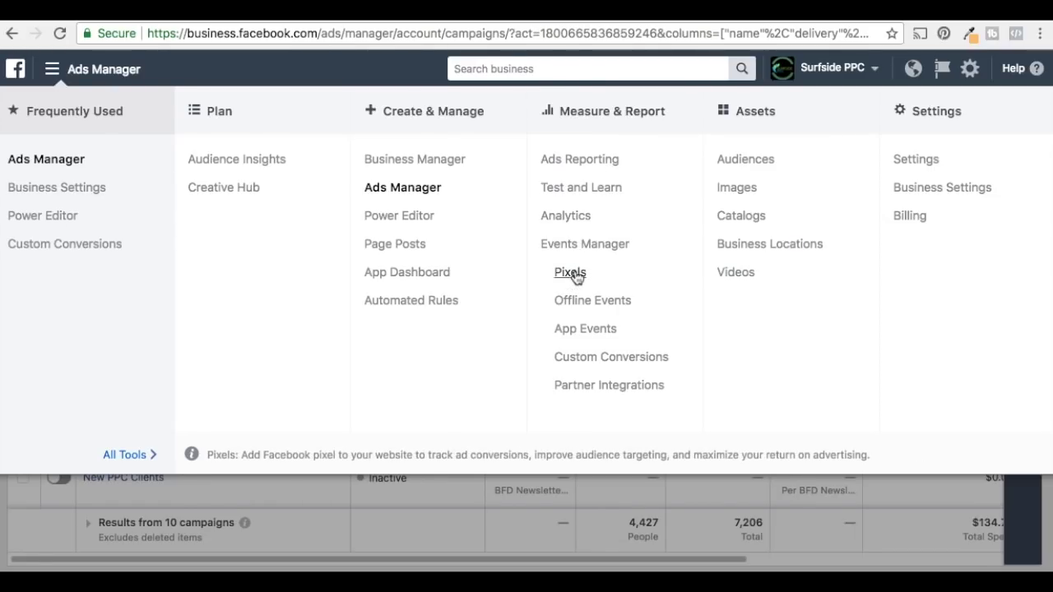
left_click(455, 520)
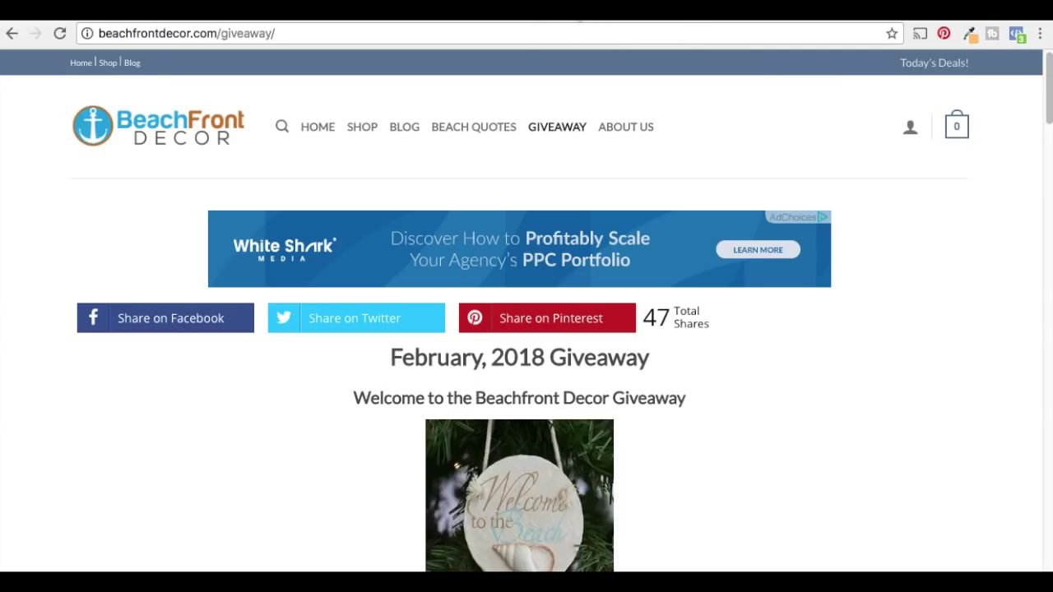
Step: Return to the Surfside PPC campaigns tab and check it for Facebook pixels with Pixel Helper
left_click(578, 19)
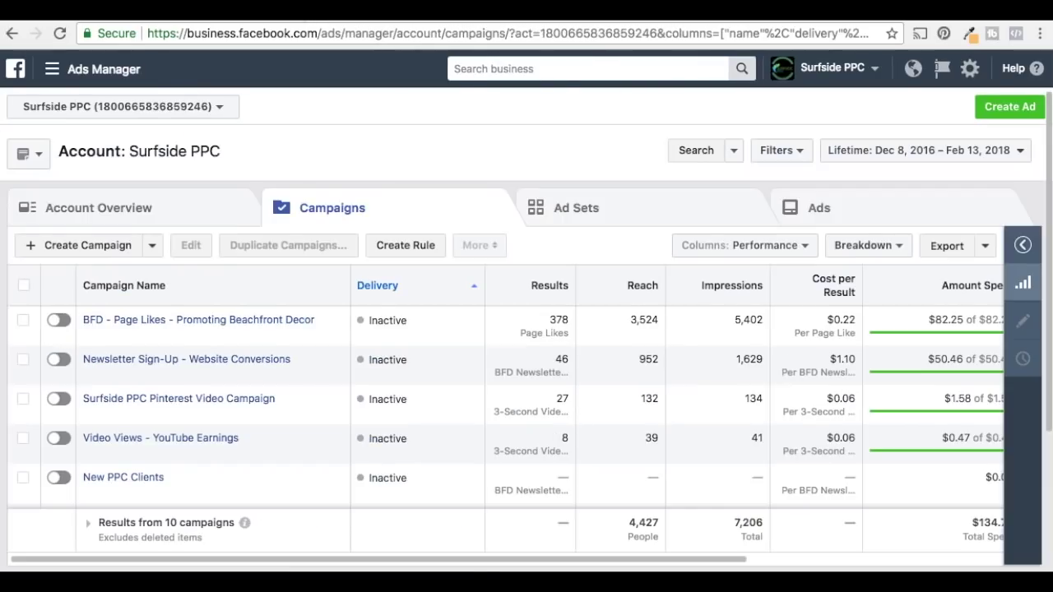
left_click(316, 23)
left_click(1017, 33)
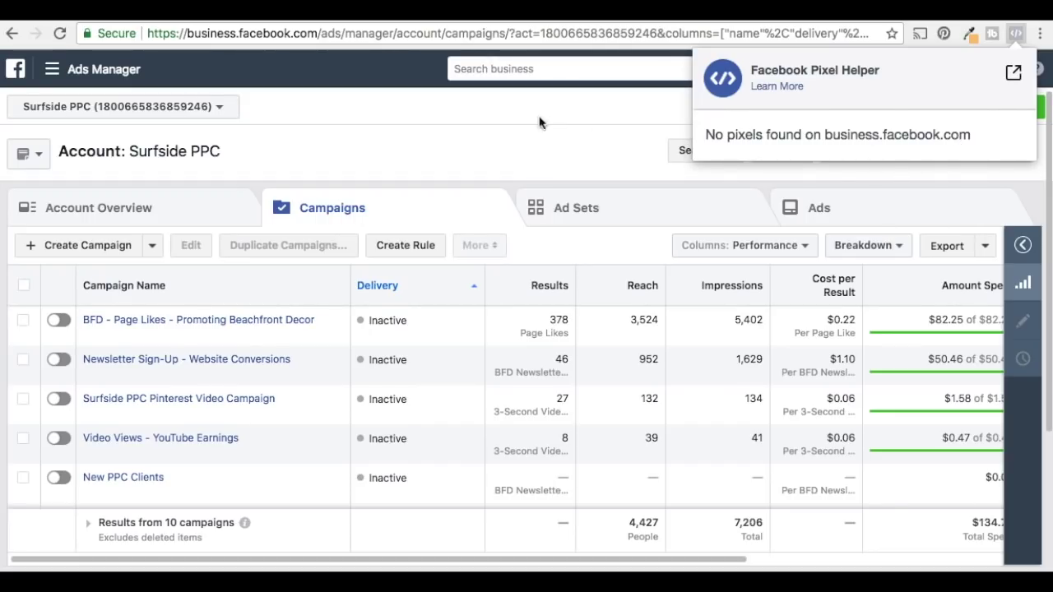
left_click(431, 126)
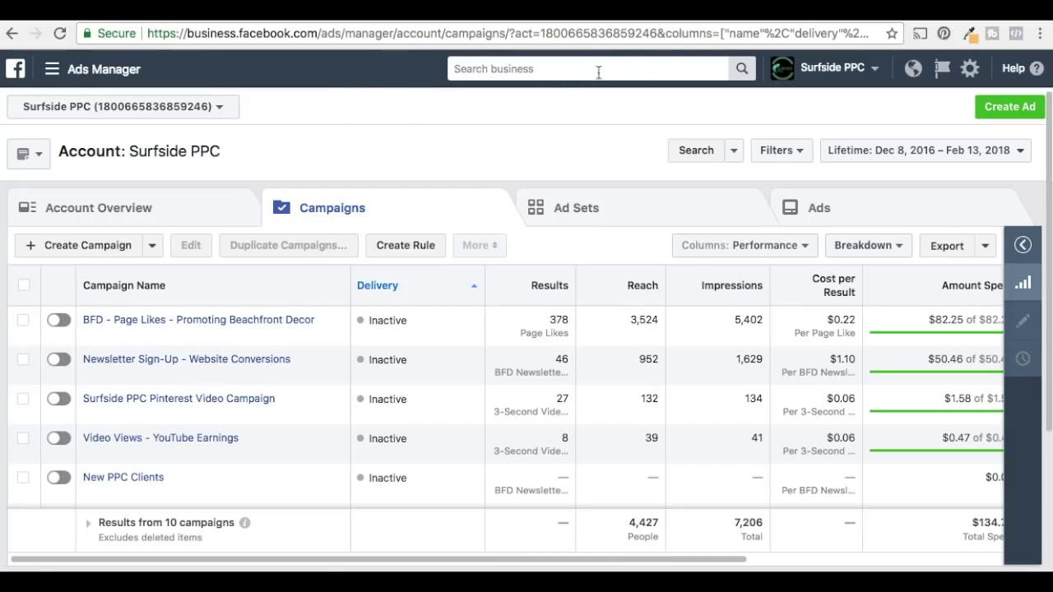
Step: Revisit the giveaway tab, then go to the Asset Library audiences page and open the tools menu
left_click(683, 18)
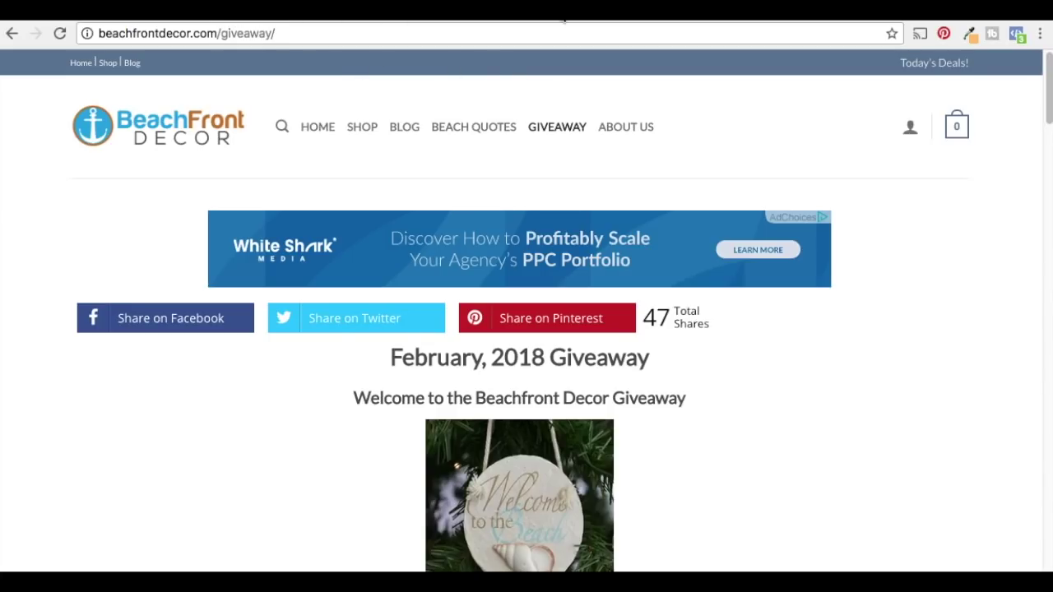
left_click(564, 18)
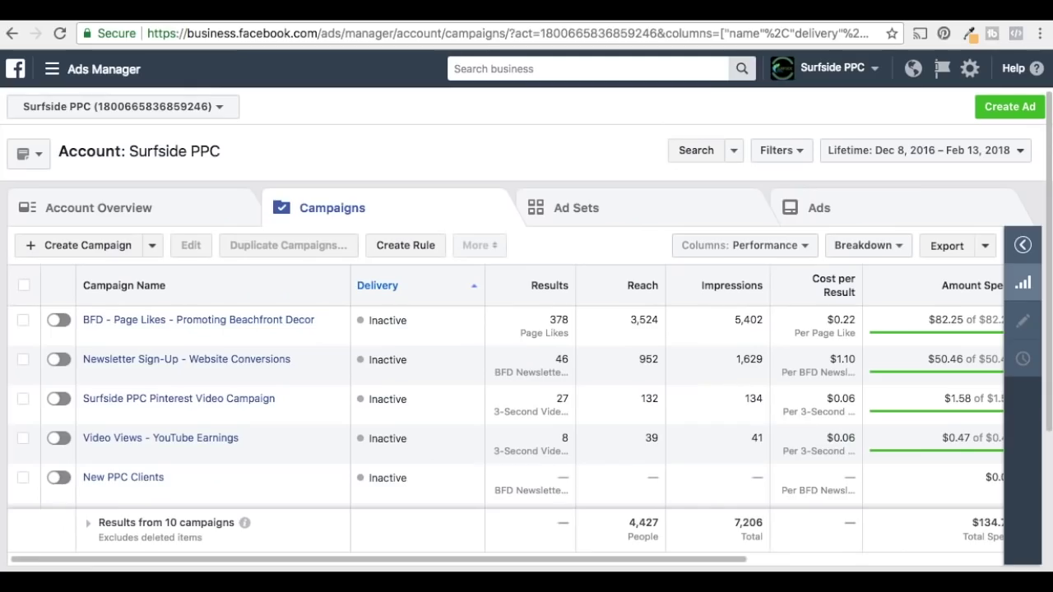
left_click(52, 71)
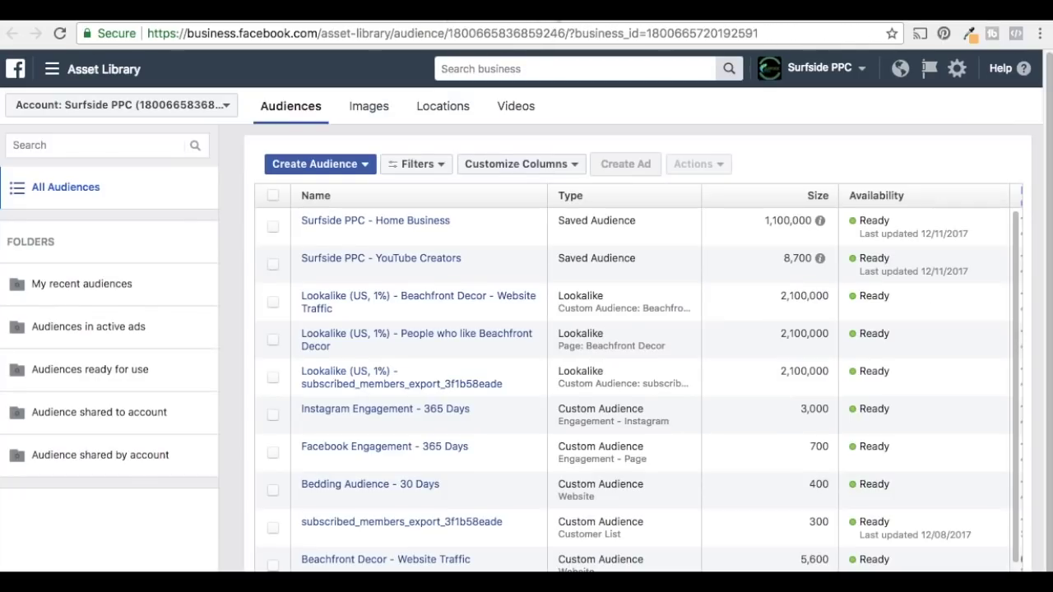
Step: Start a new Custom Audience based on Website Traffic from Surfside PPC's Pixel
left_click(346, 167)
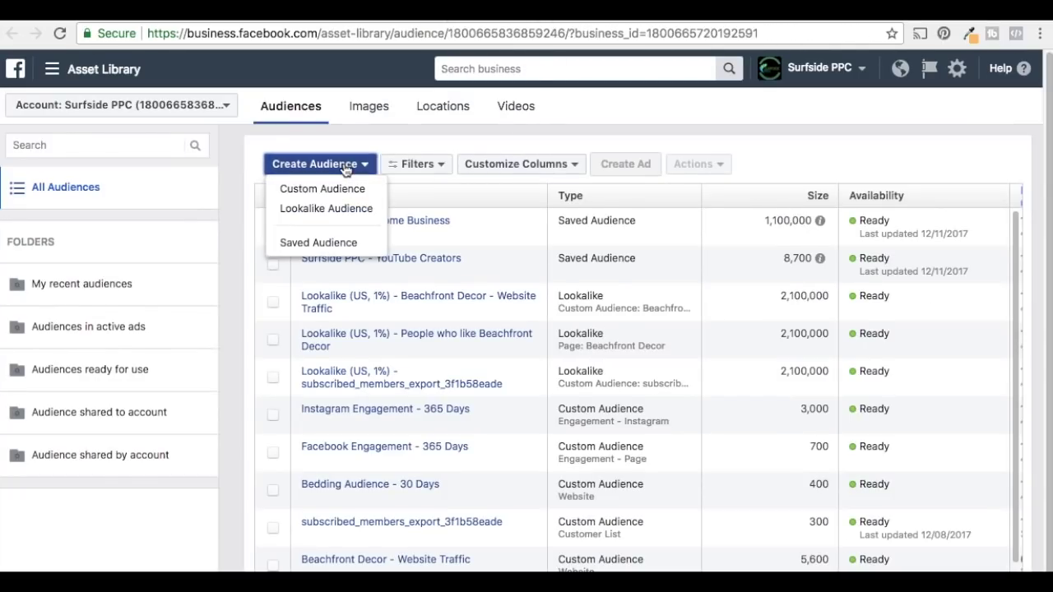
left_click(342, 189)
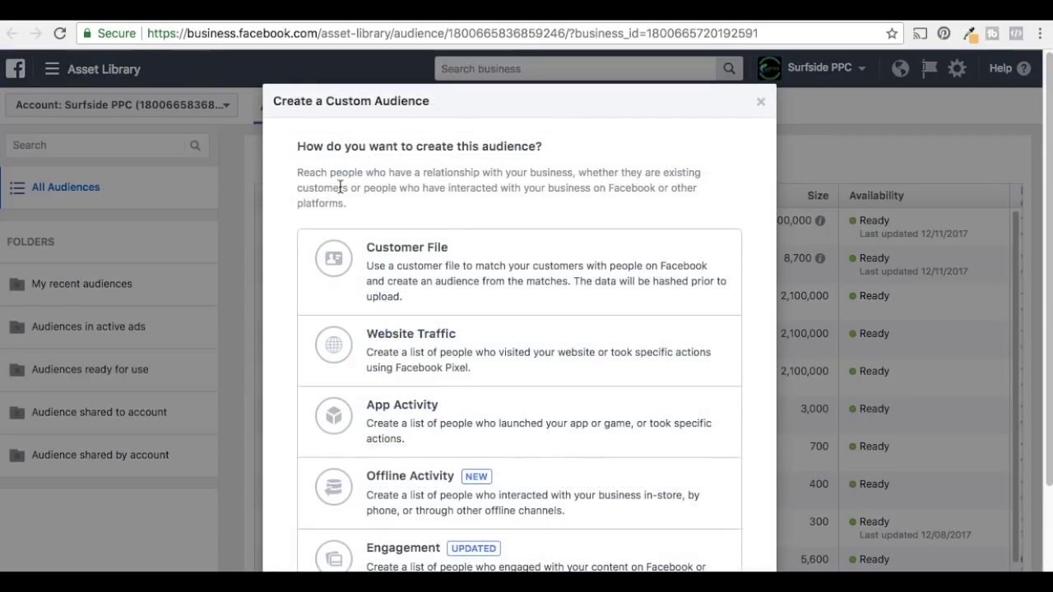
scroll(841, 187, "down", 4)
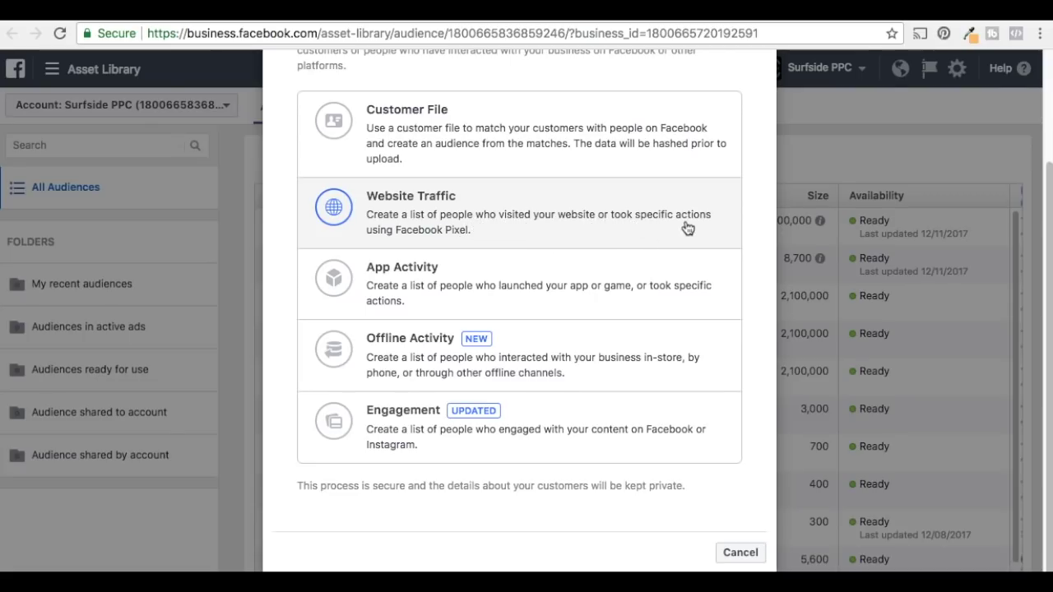
left_click(503, 221)
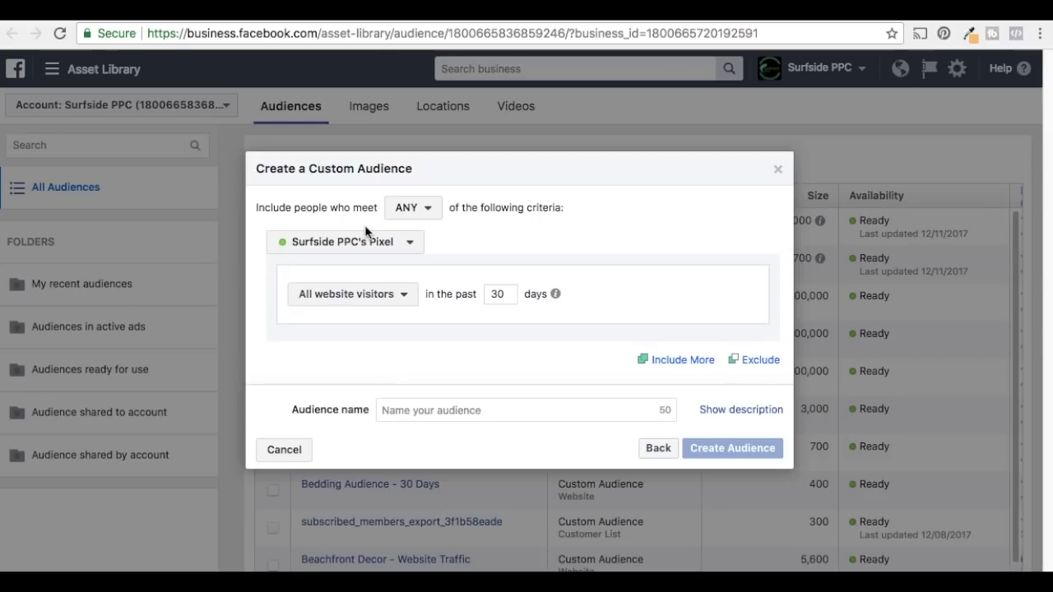
Step: Create audience 'Beachfront Decor All Users 10 Days' for visitors of beachfrontdecor.com/bedding/ in the past 10 days
left_click(362, 303)
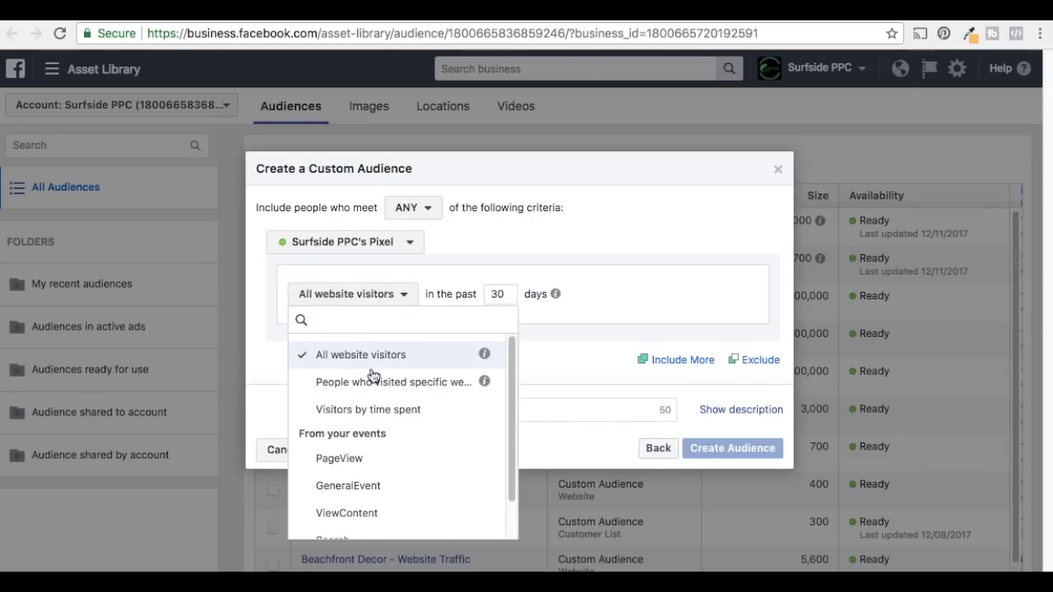
left_click(420, 385)
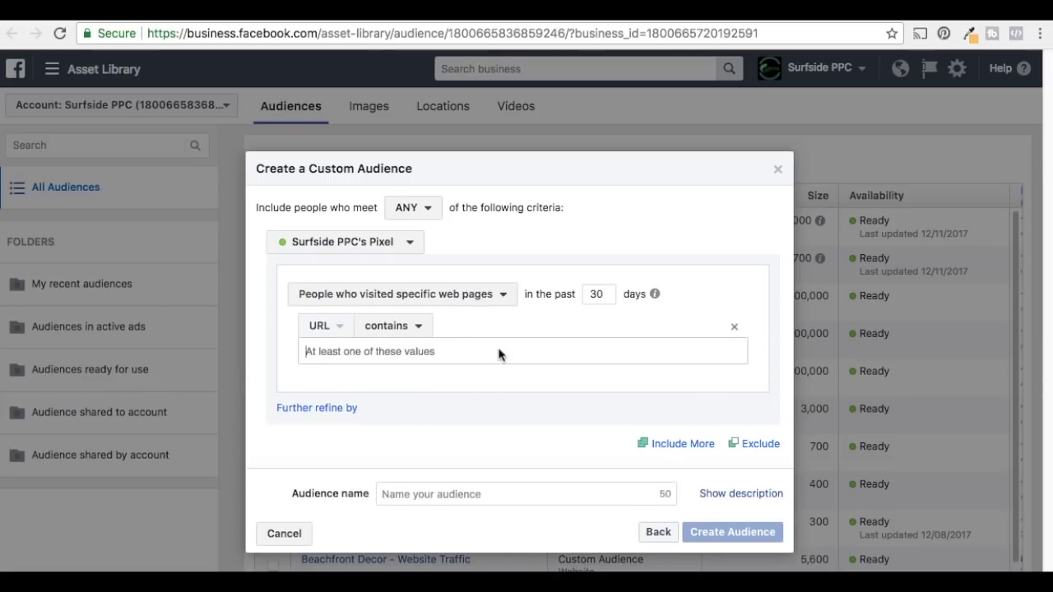
type("beachfrontdecor.com/beddi")
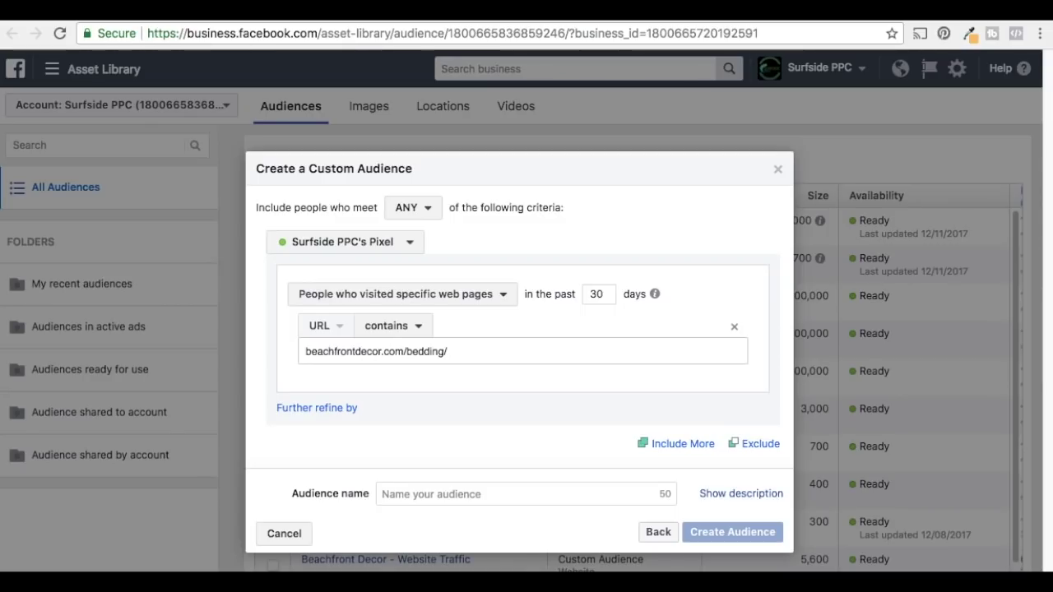
type("ng/")
key("Return")
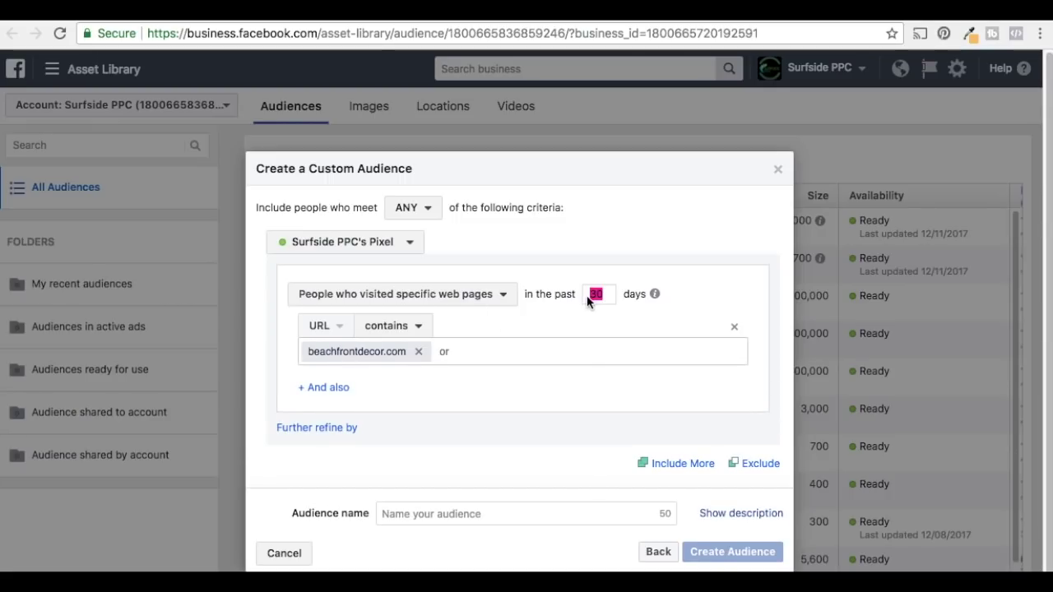
type("10")
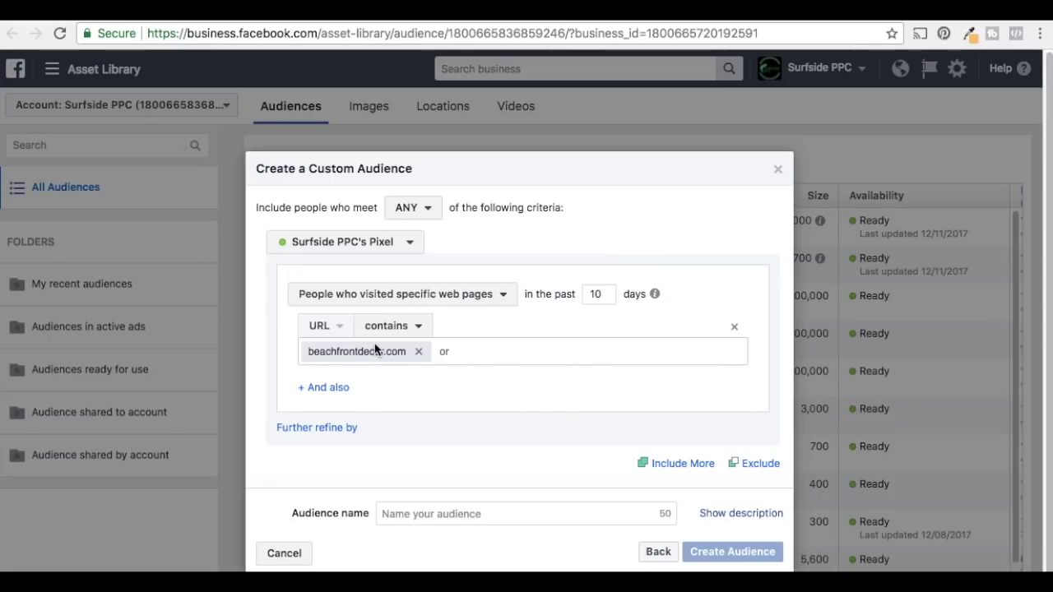
left_click(436, 514)
type("Beachfront Decor All Users 10 Days")
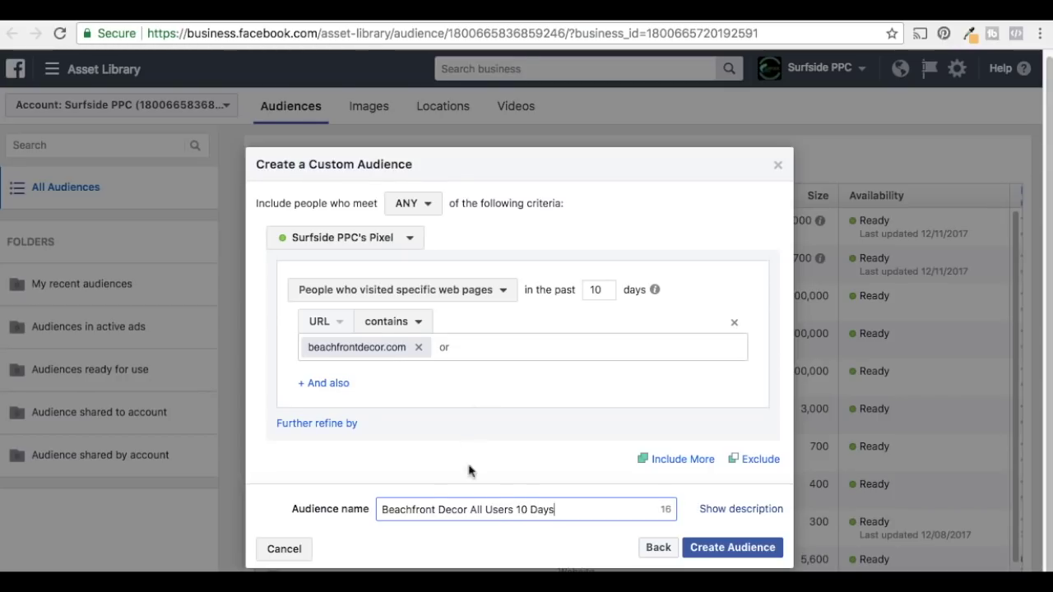
left_click(748, 549)
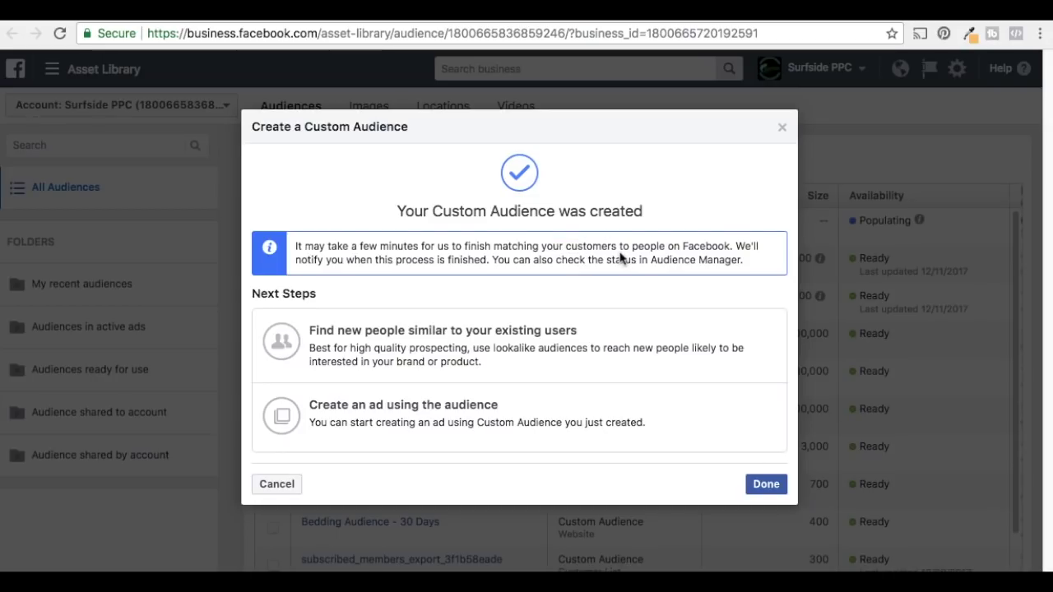
Step: Close the creation confirmation and check the new audience listed as Populating
left_click(766, 484)
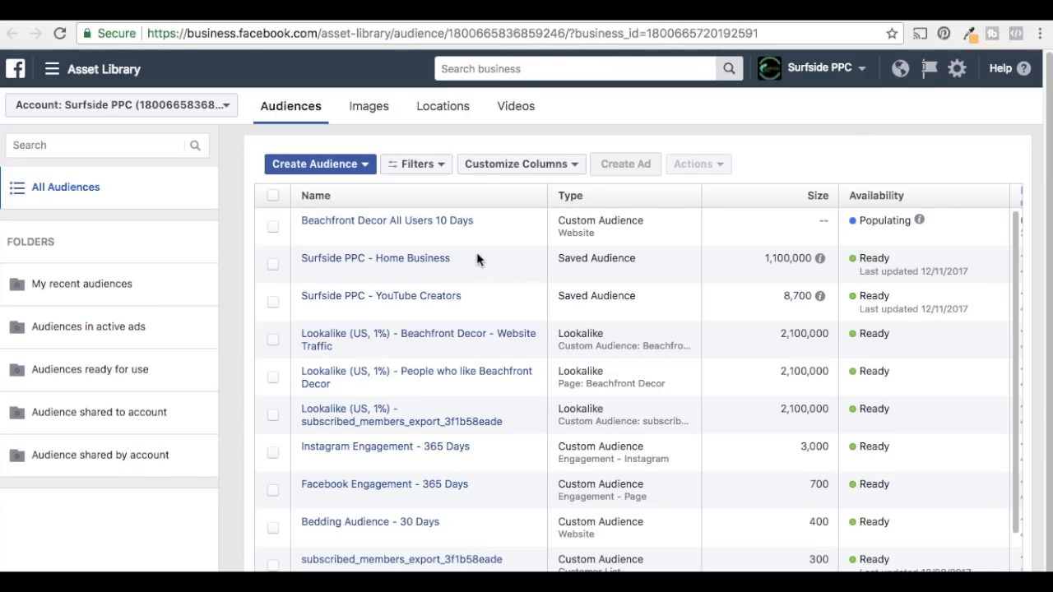
mouse_move(428, 229)
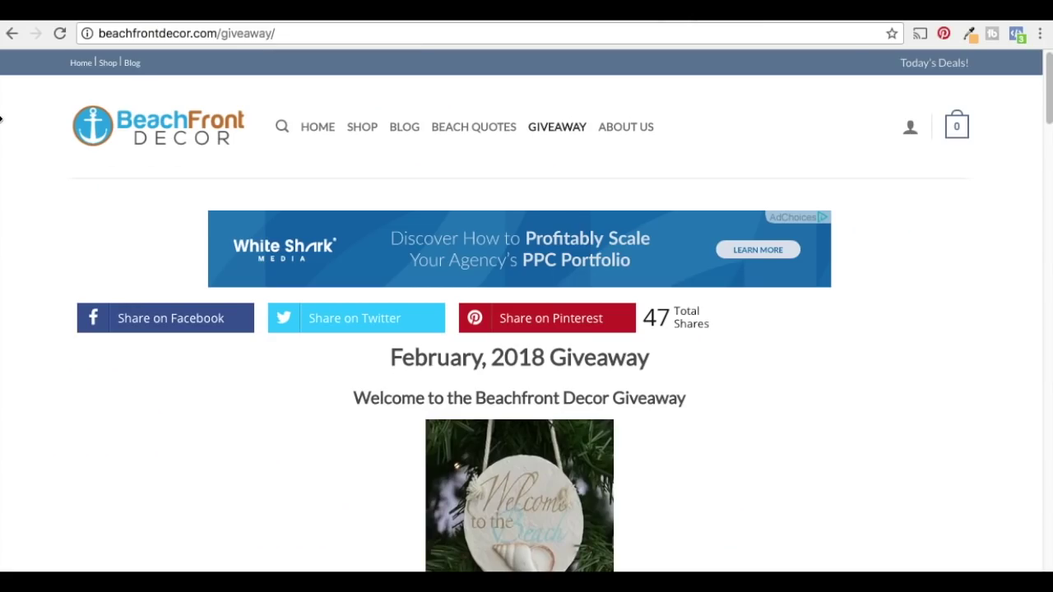
Step: Scroll the giveaway page, open the thank-you page, and select its web address for copying
left_click(256, 35)
left_click(284, 31)
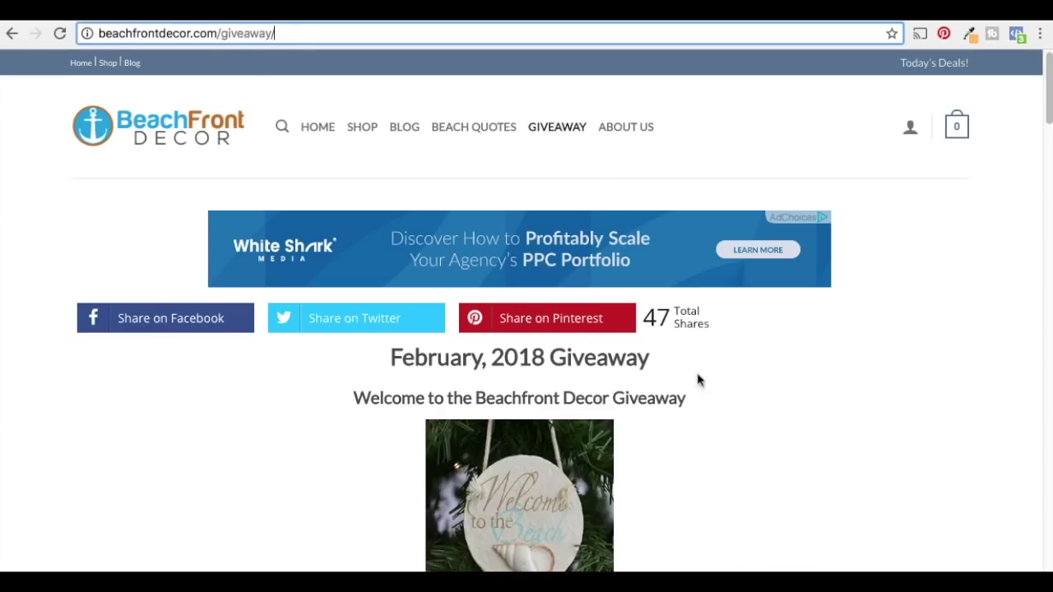
scroll(656, 378, "down", 1)
scroll(696, 331, "down", 2)
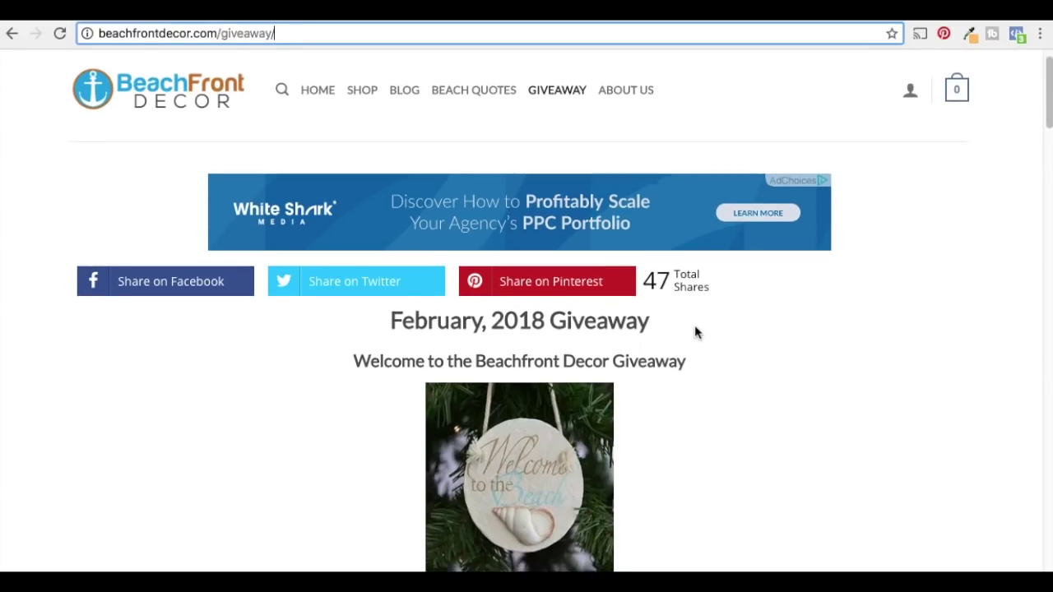
scroll(738, 339, "down", 4)
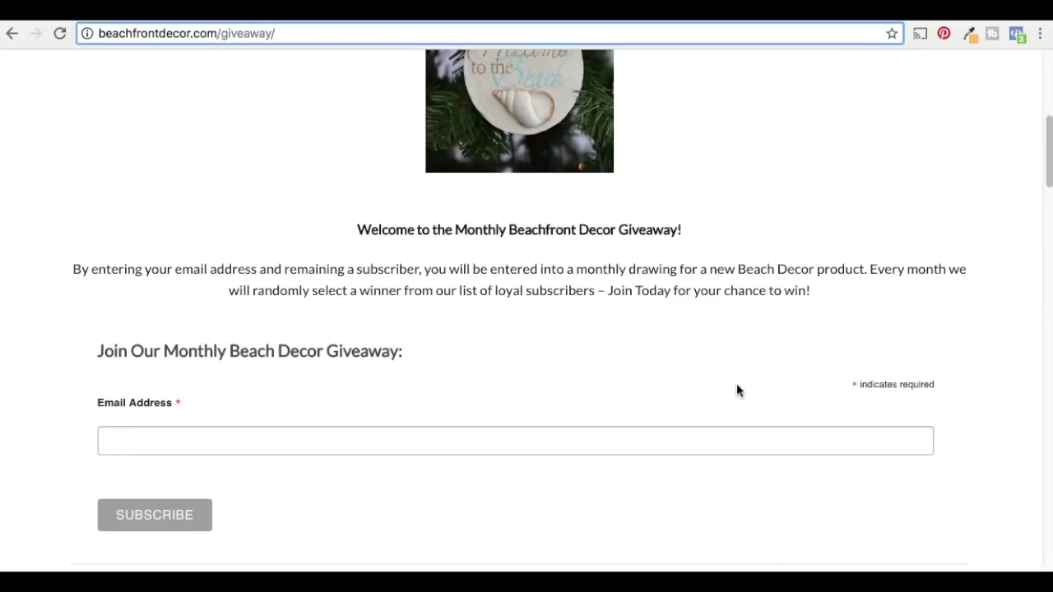
scroll(493, 362, "down", 1)
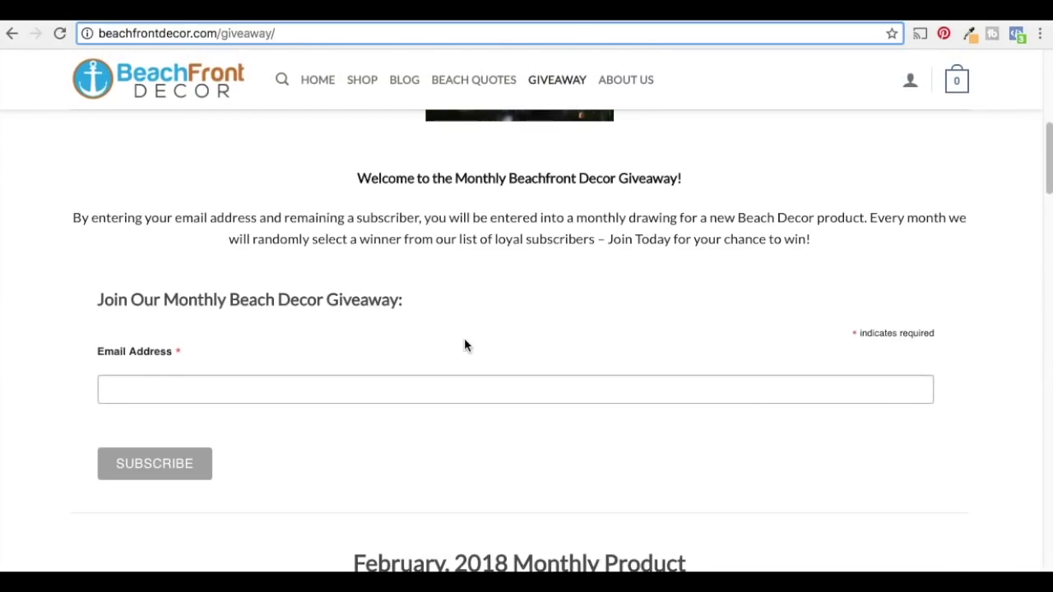
scroll(524, 313, "up", 6)
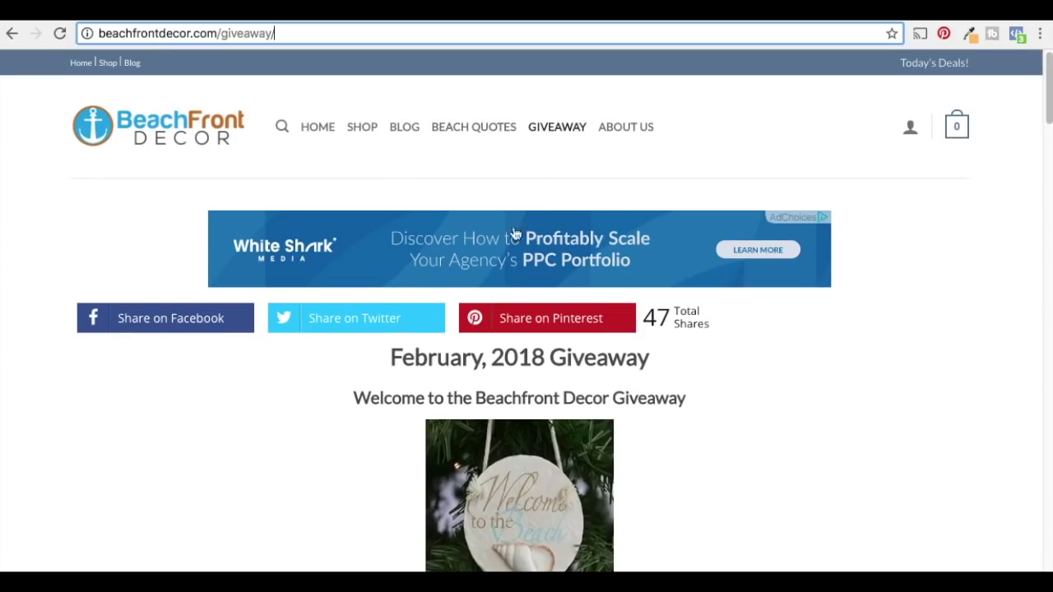
scroll(695, 358, "down", 5)
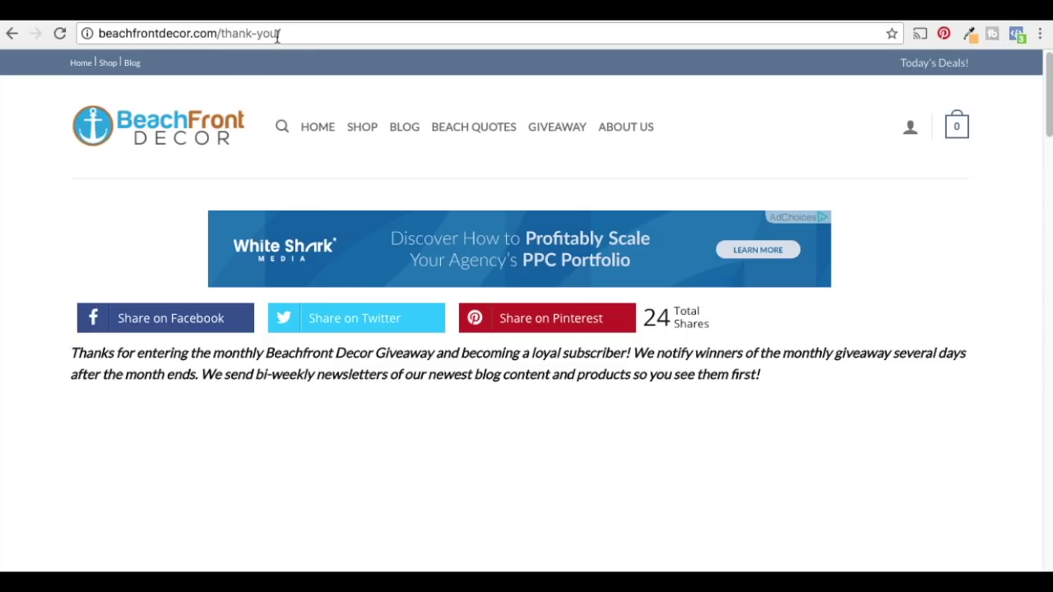
left_click(278, 35)
key("ctrl+c")
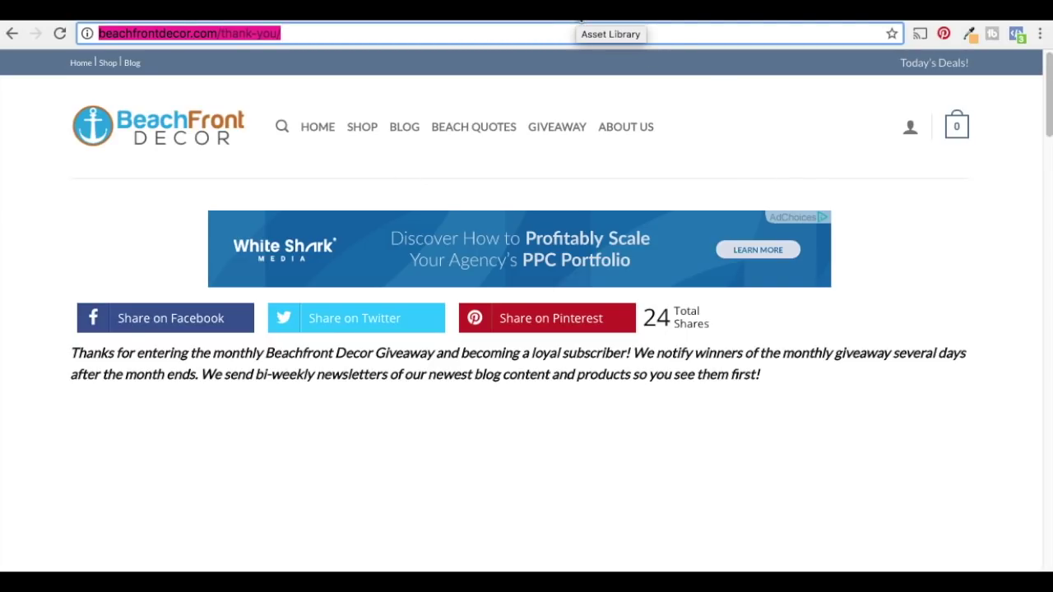
Step: Start a new Website Traffic custom audience limited to visitors of specific web pages
left_click(580, 17)
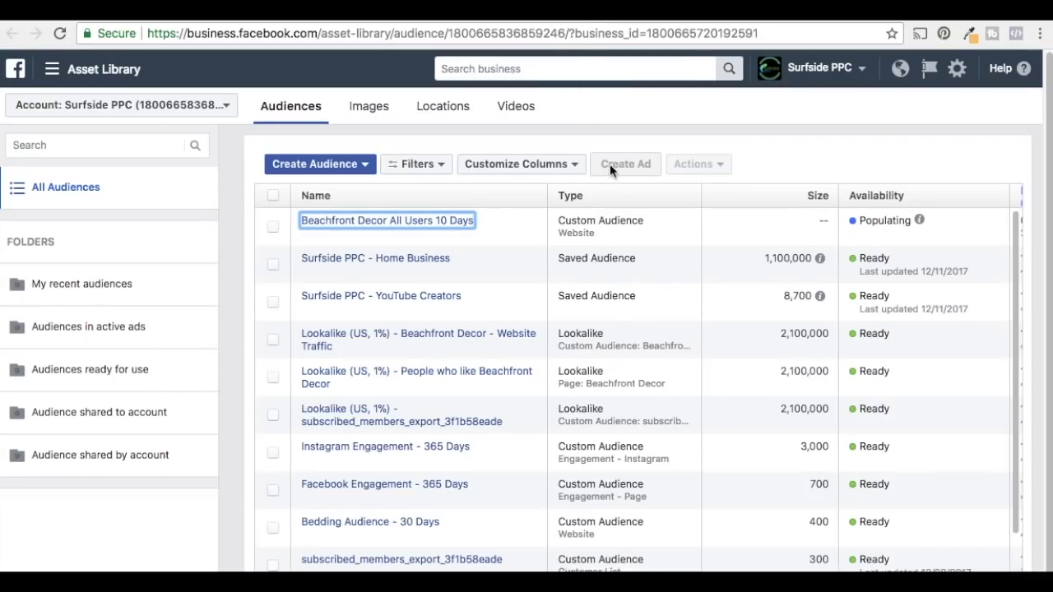
left_click(302, 167)
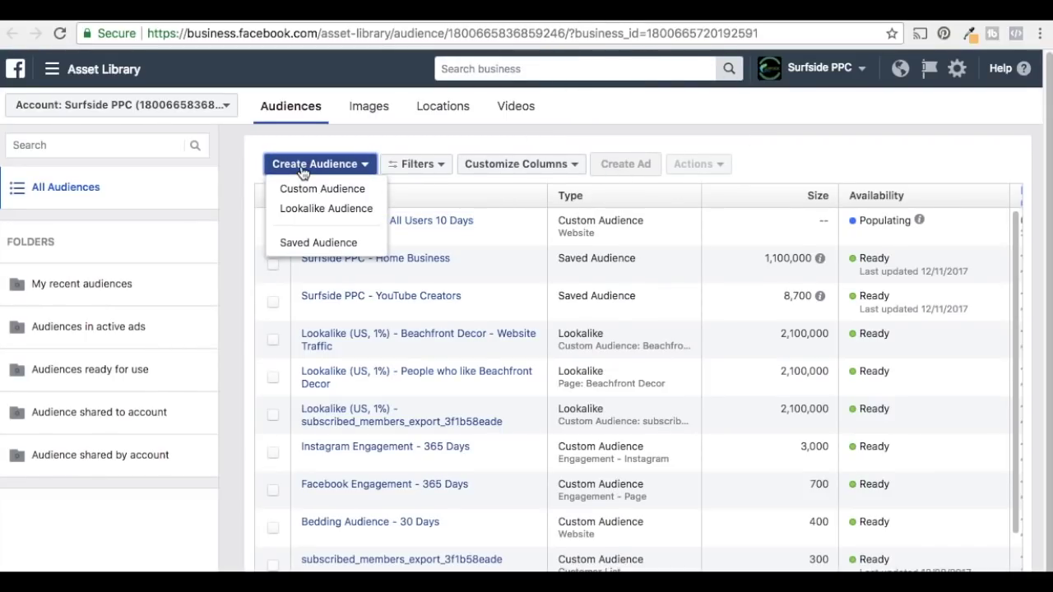
left_click(305, 190)
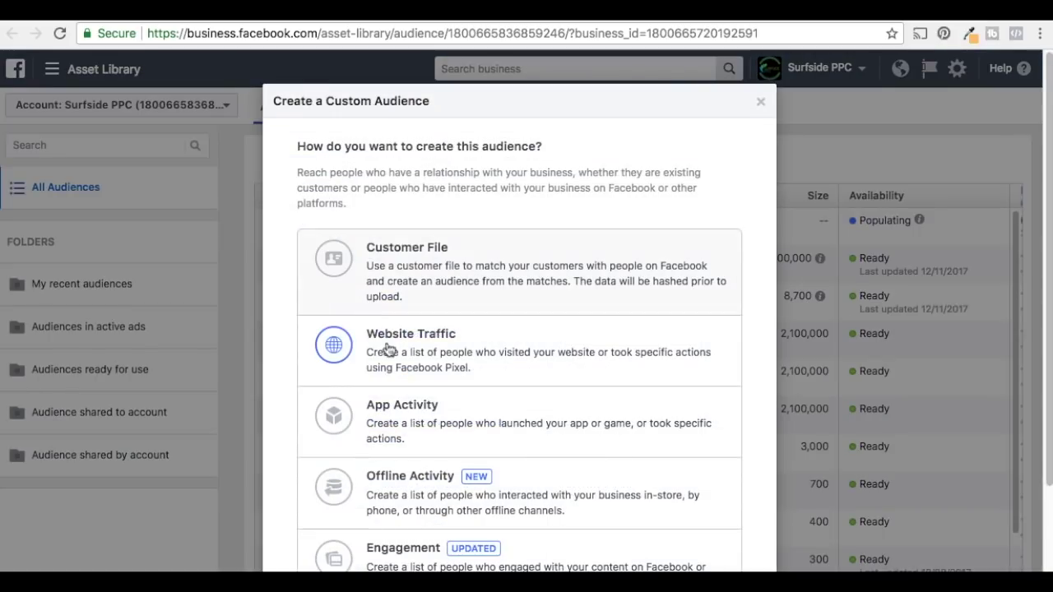
left_click(555, 354)
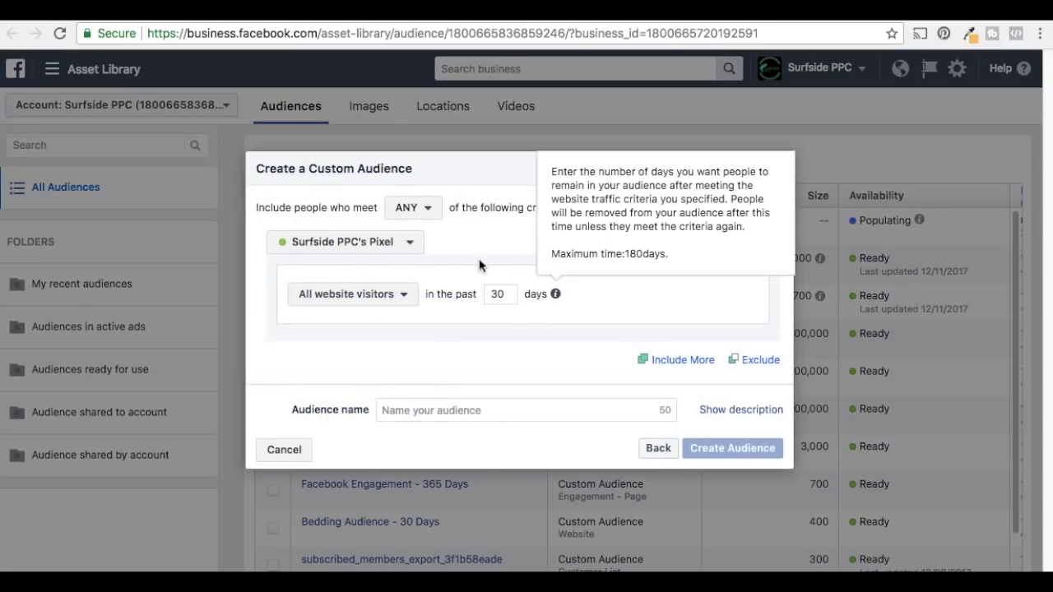
left_click(362, 305)
left_click(382, 381)
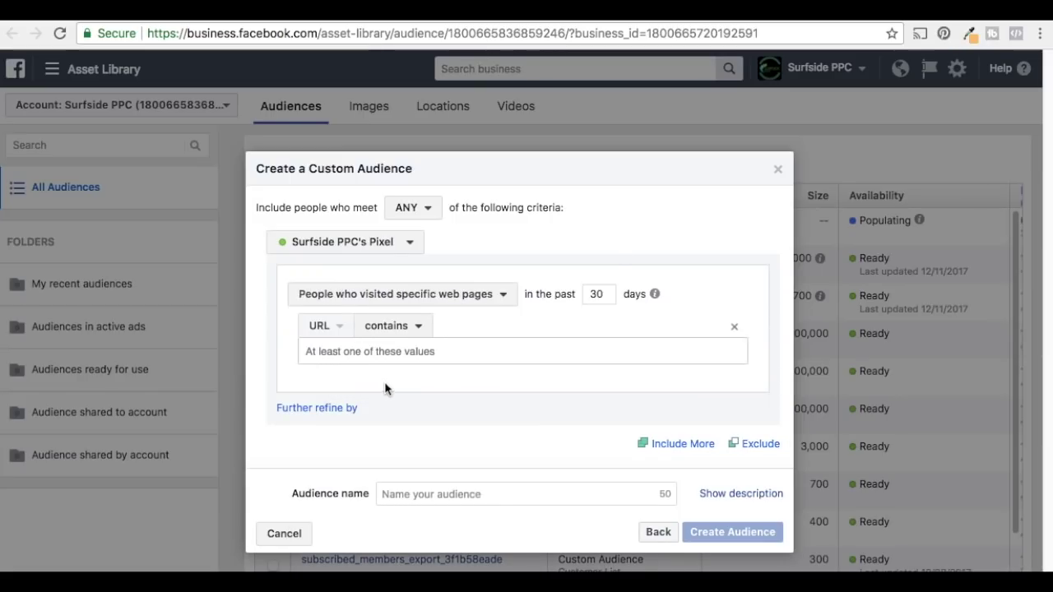
Step: Use the pasted thank-you page URL, 180-day retention, and name it 'EXCLUDE - People who converted'
key("ctrl+v")
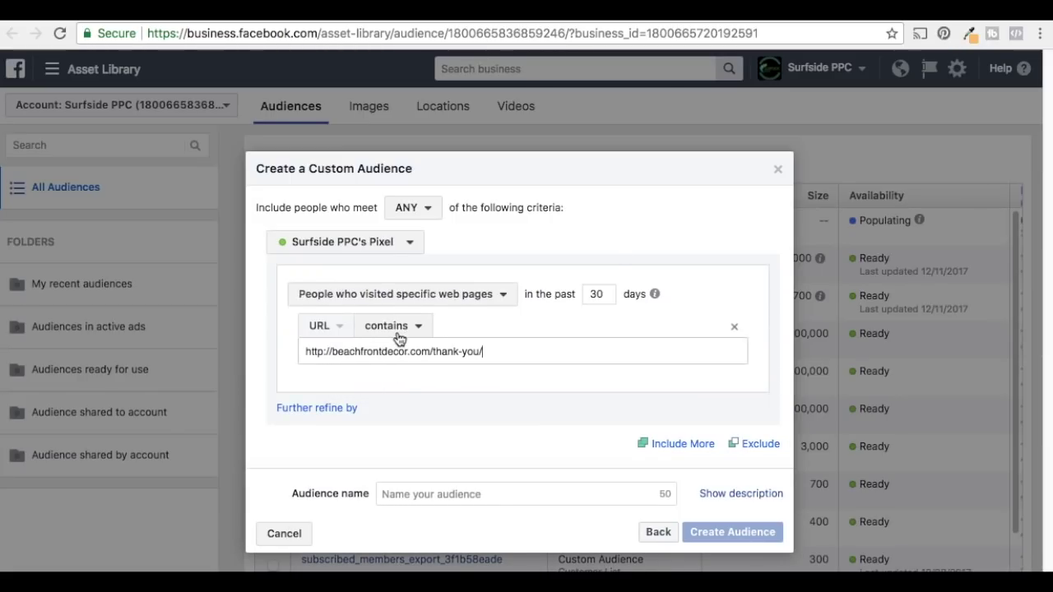
left_click(527, 415)
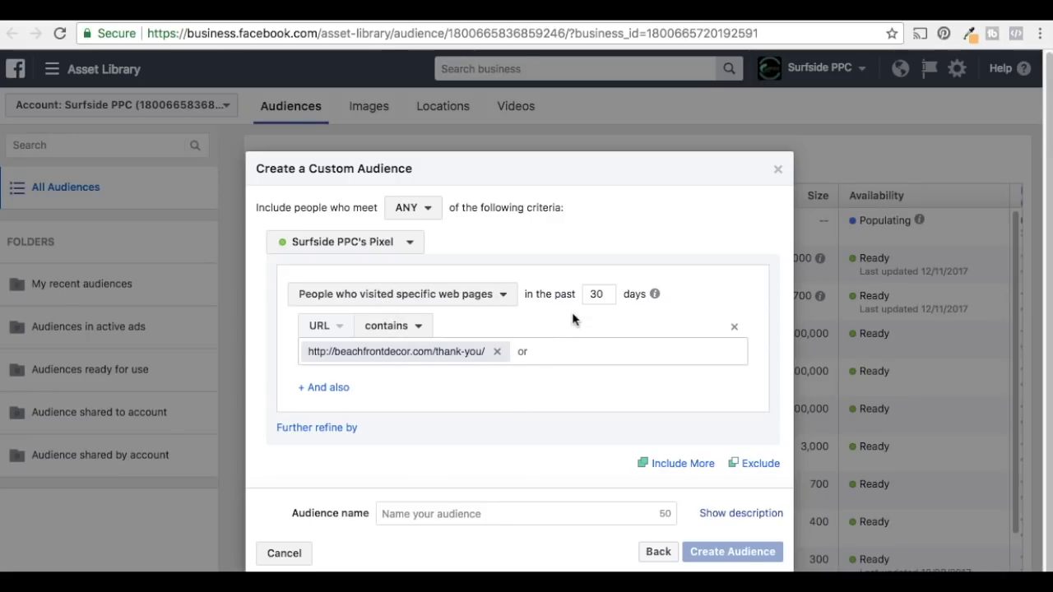
mouse_move(655, 295)
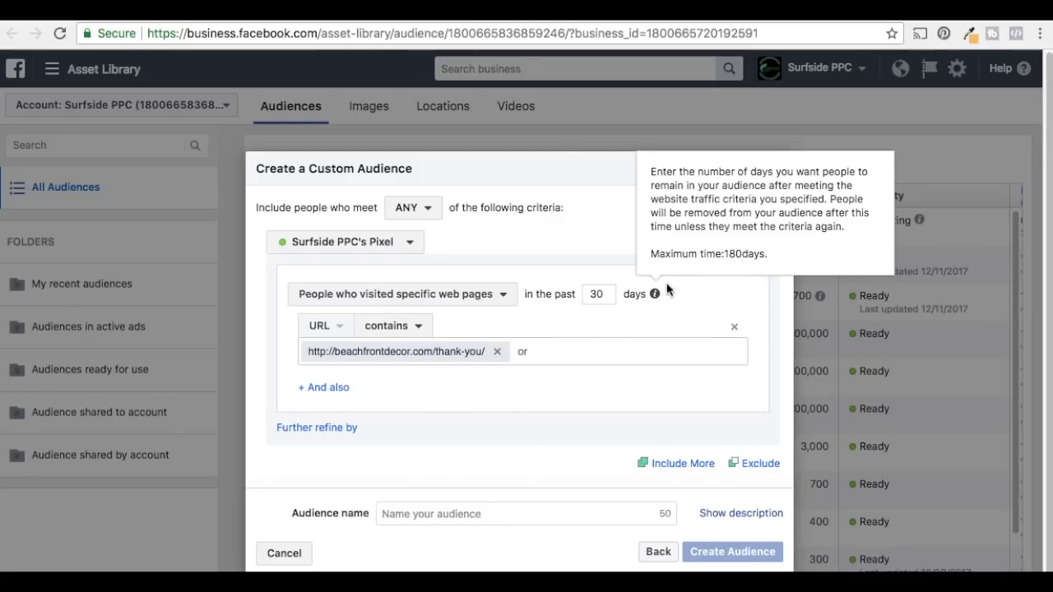
double_click(594, 293)
type("180")
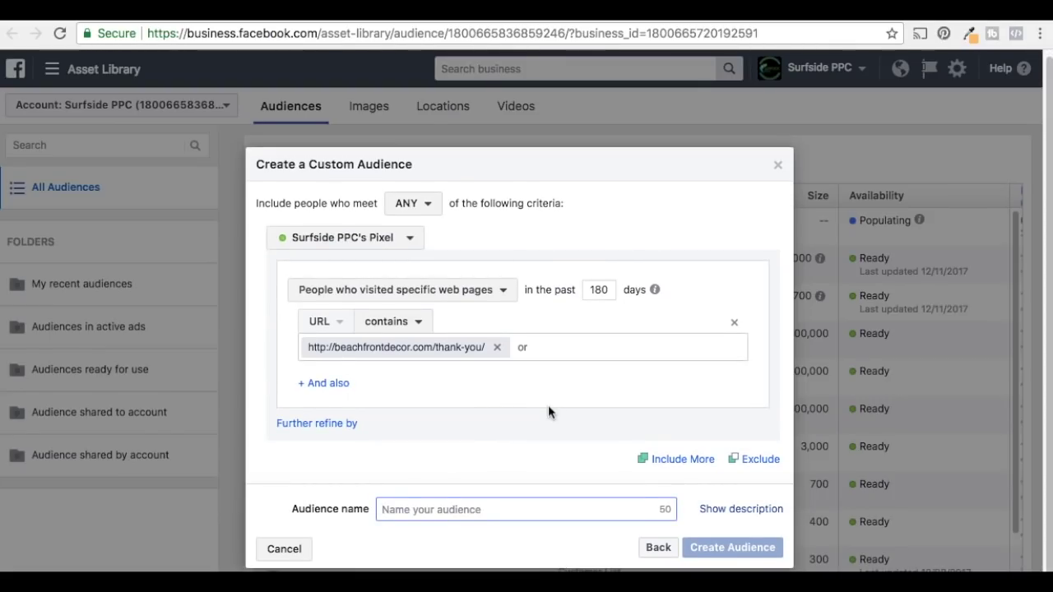
type("EXCLUDE - People who conver")
type("d")
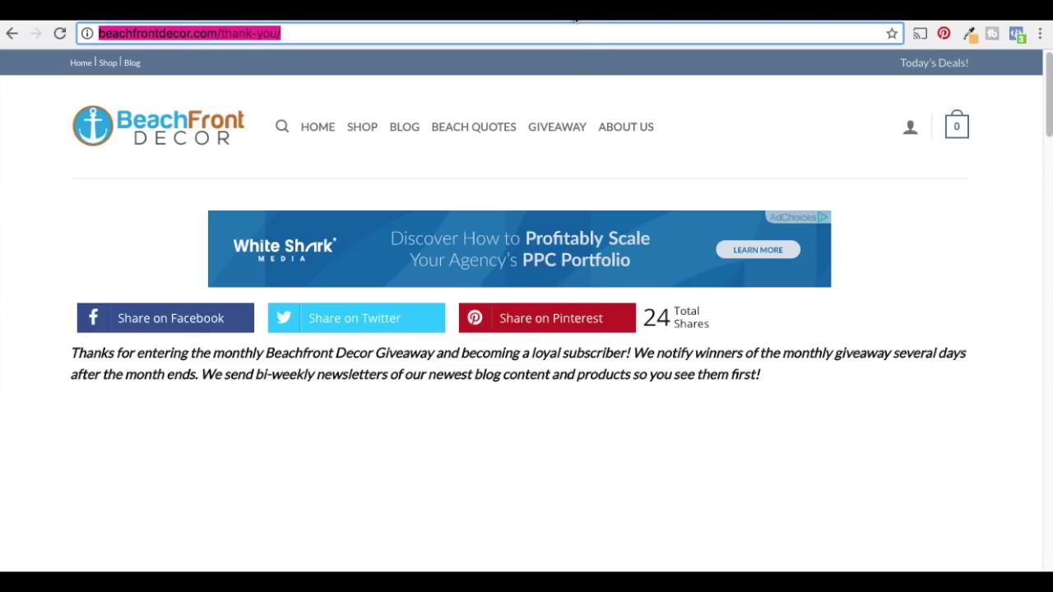
left_click(575, 18)
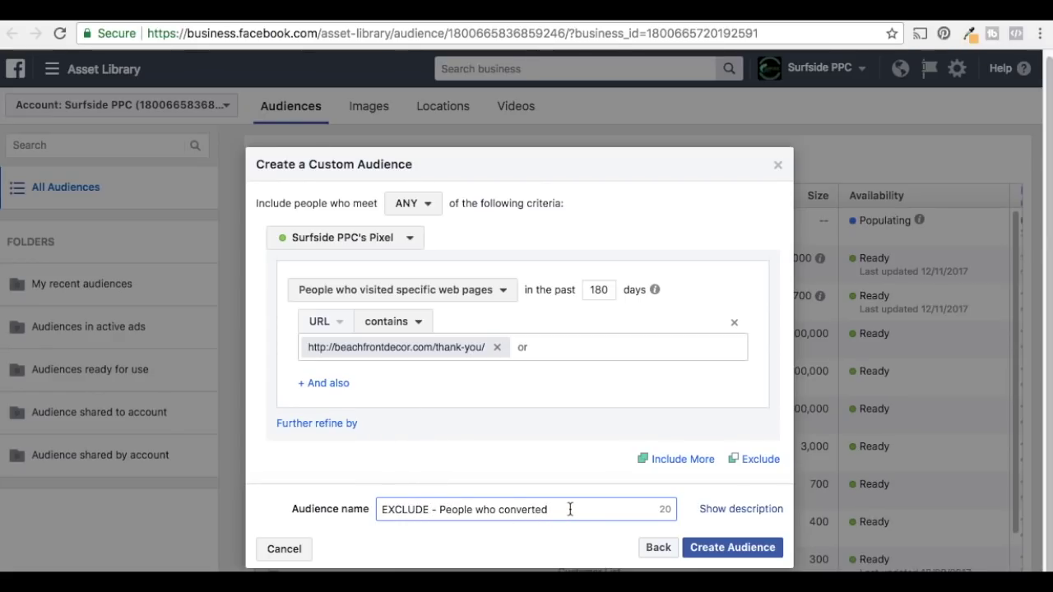
Step: Extend the name to 'EXCLUDE - People who converted giveaway', create the audience and dismiss the confirmation
type("giveaway")
left_click(729, 549)
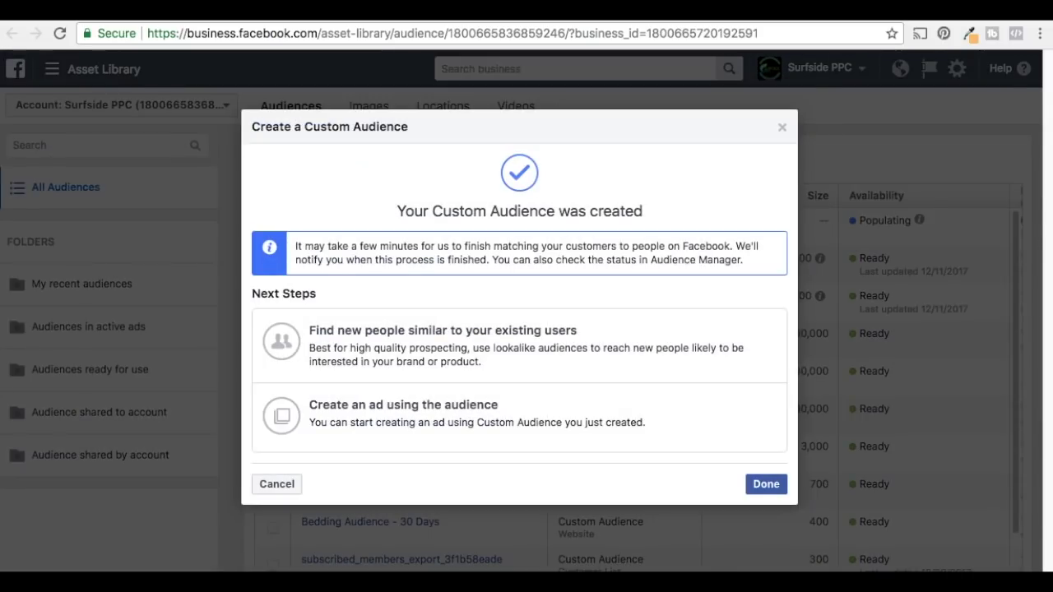
left_click(766, 485)
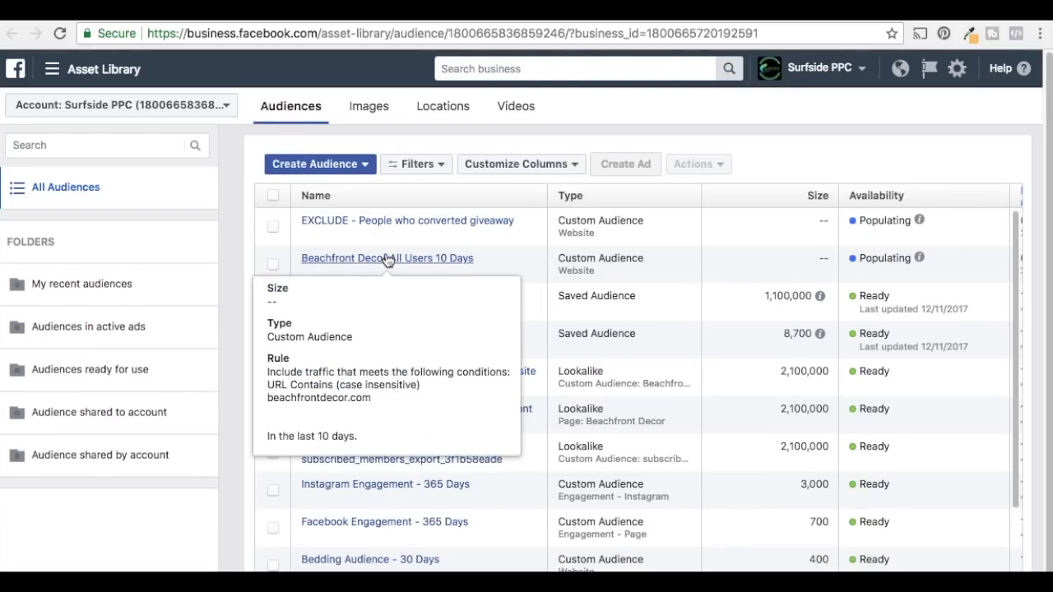
mouse_move(383, 228)
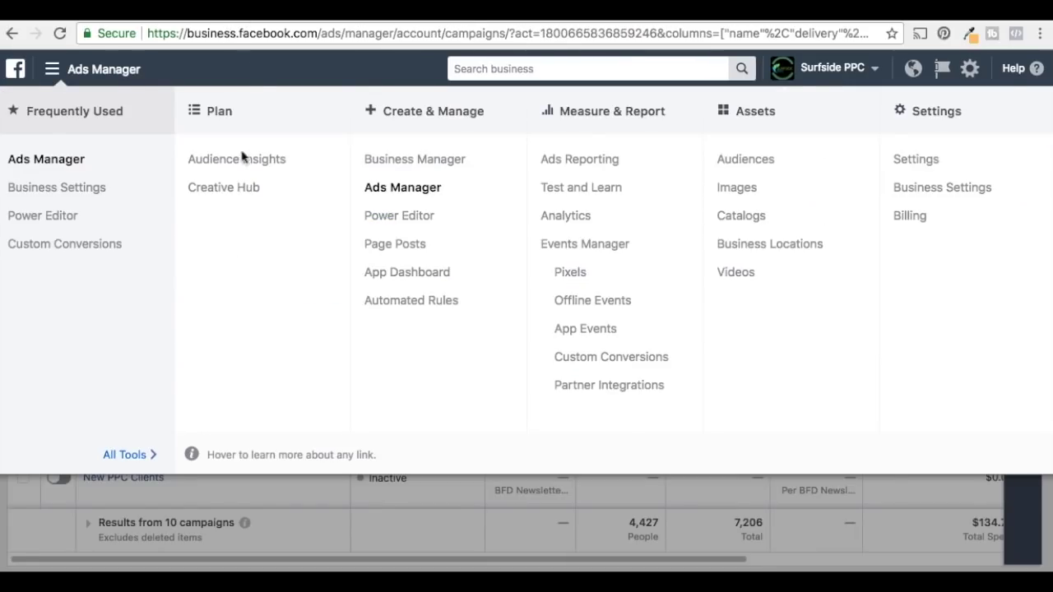
Step: Close the tools menu and start a new campaign from the Campaigns list
left_click(418, 532)
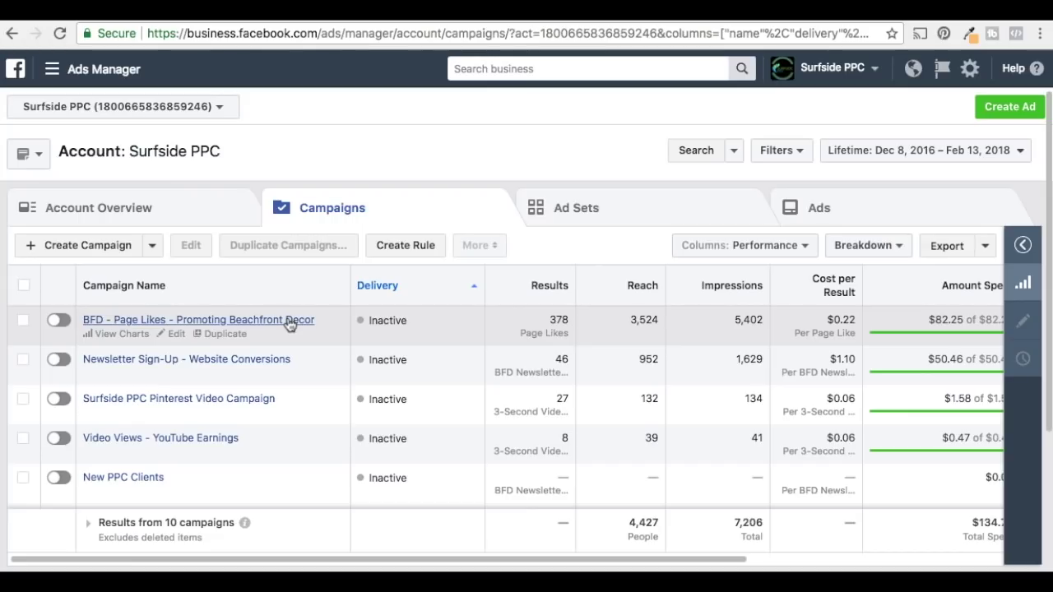
left_click(81, 246)
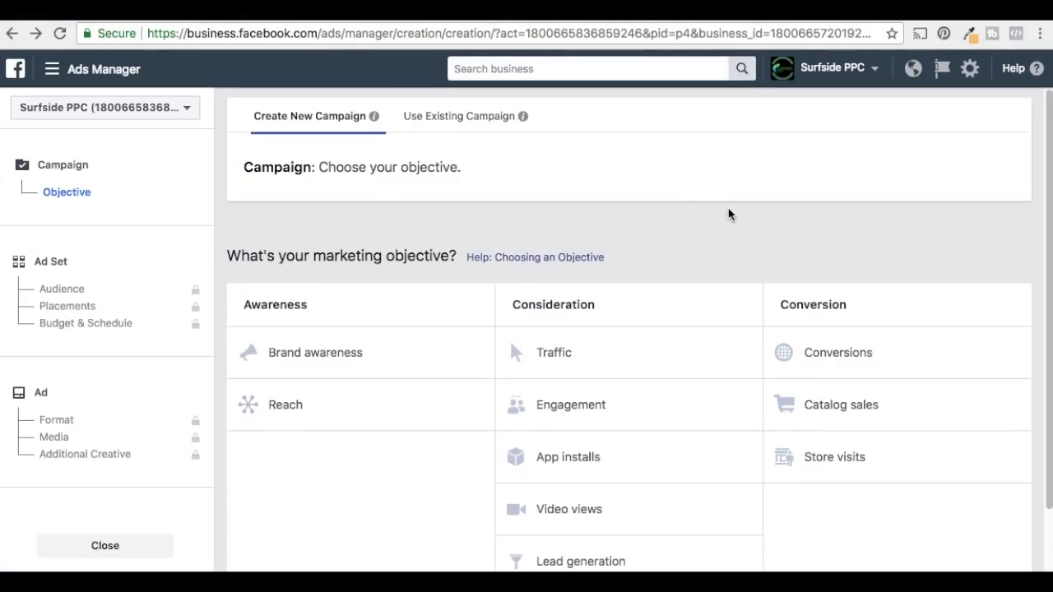
Step: Choose the Conversions objective, name the campaign 'Beachfront Decor Giveaway Sign-Ups All', and continue to the ad set
scroll(728, 215, "down", 2)
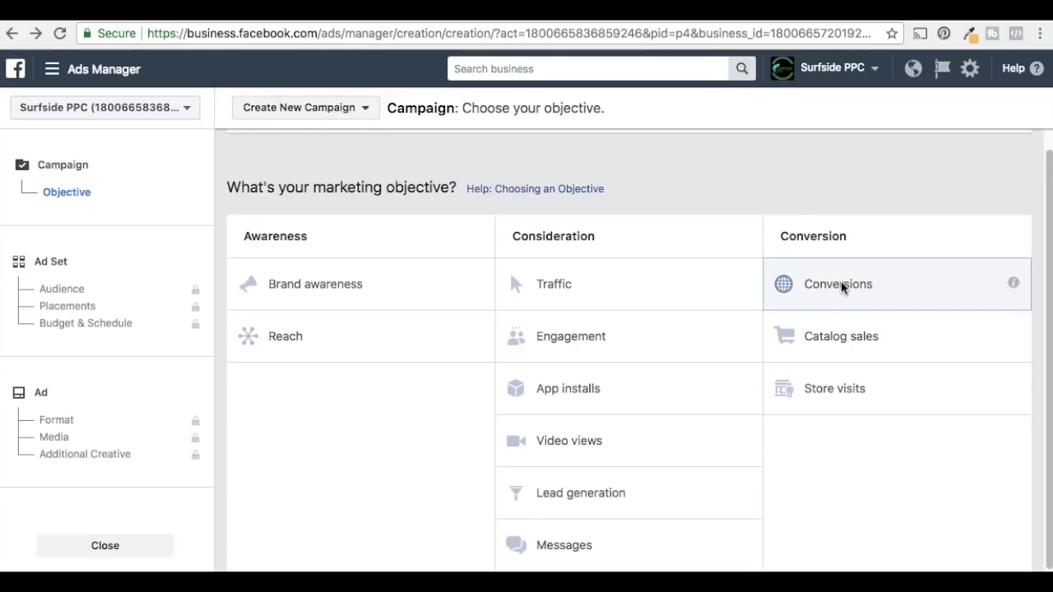
left_click(841, 282)
left_click_drag(679, 415, 585, 409)
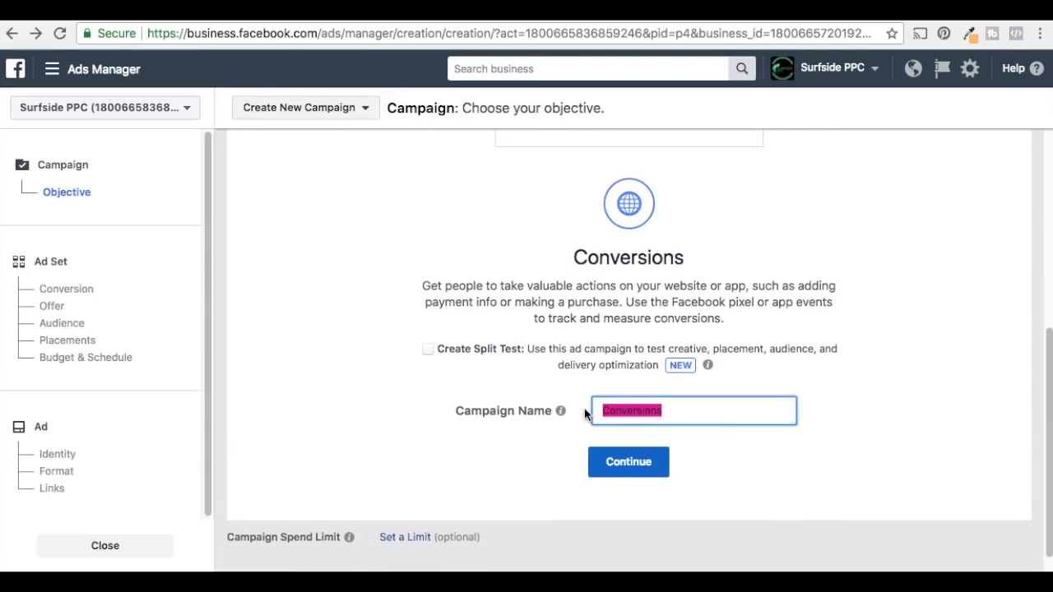
type("Beachfront")
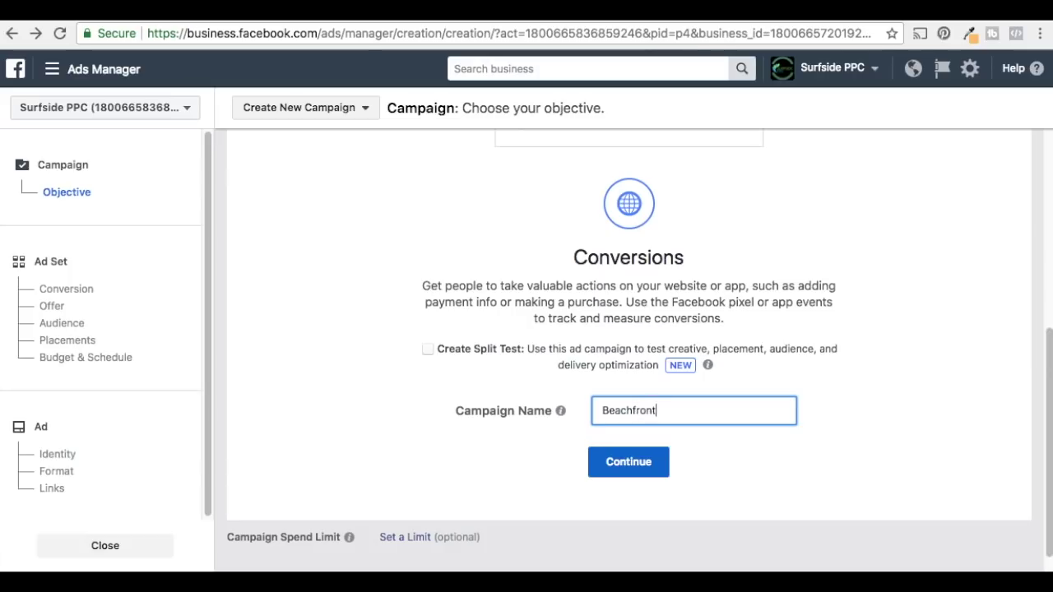
type(" Decor Giveaway Sign-Ups All Users")
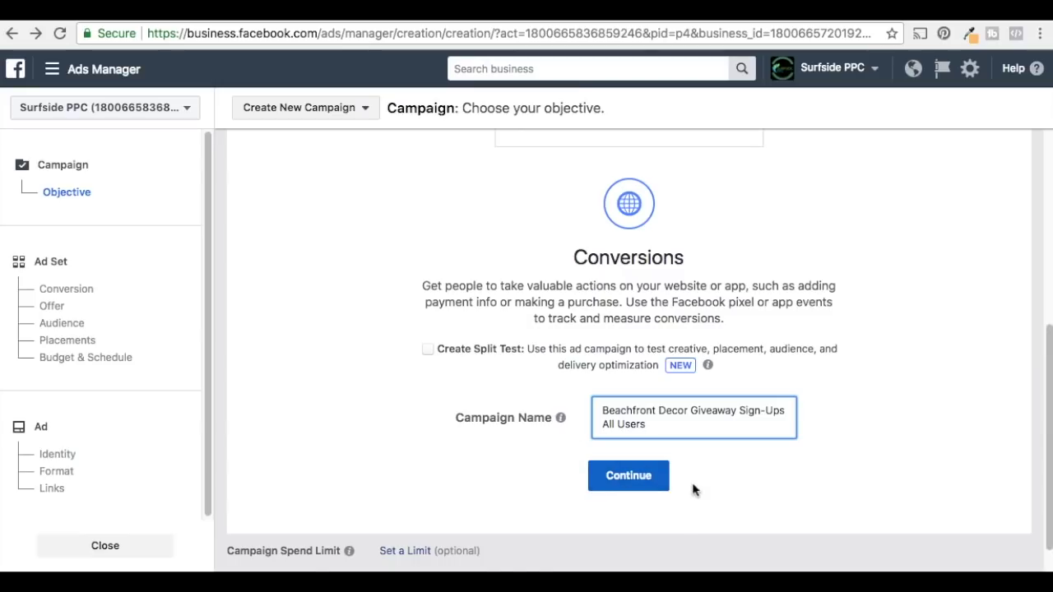
left_click(663, 479)
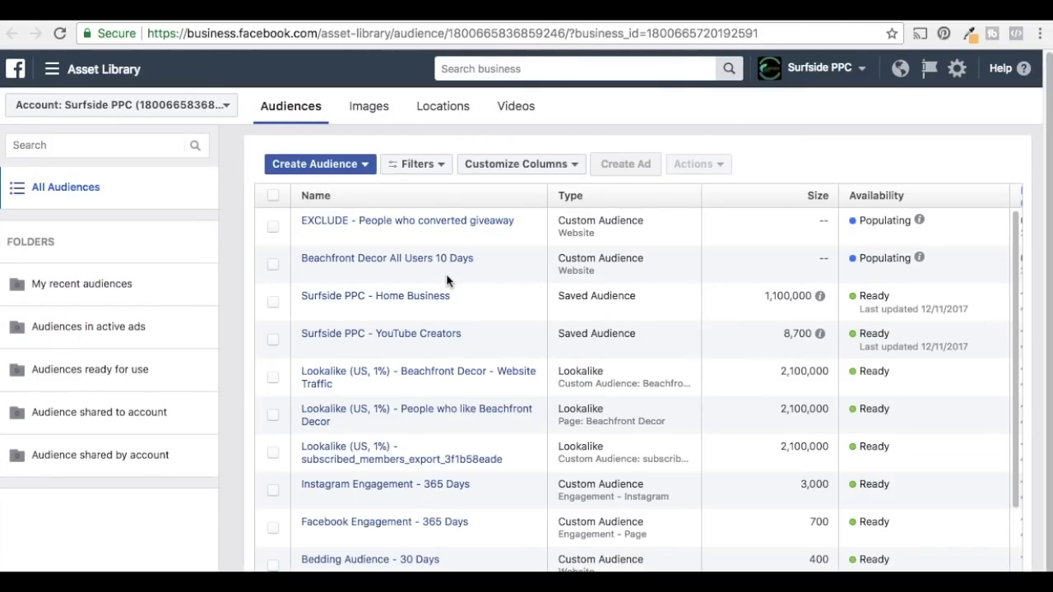
Step: Review the saved audiences in the Asset Library, then return to the ad set setup
scroll(681, 302, "down", 1)
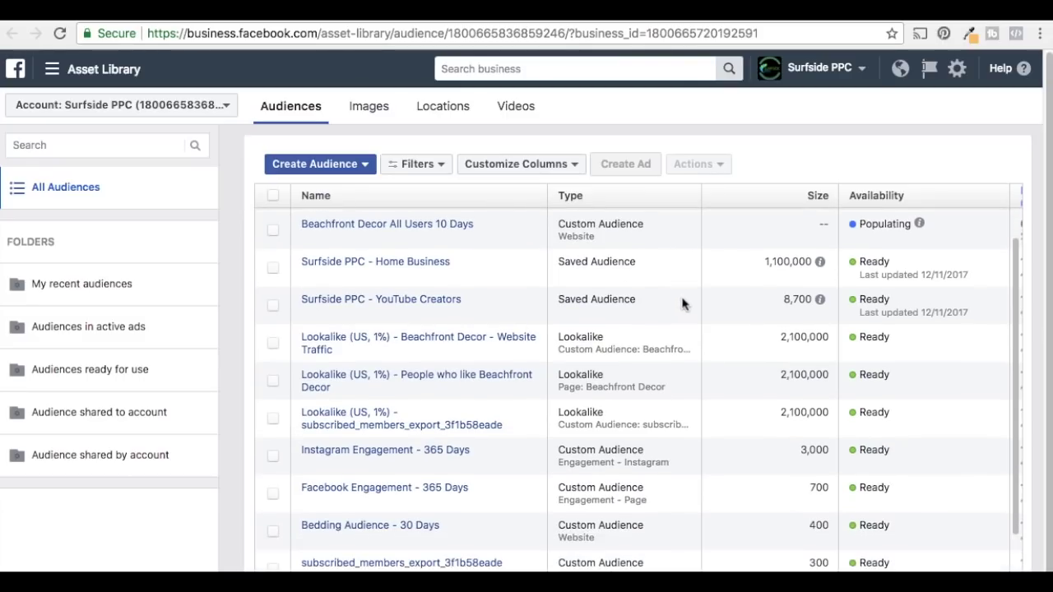
scroll(683, 306, "down", 1)
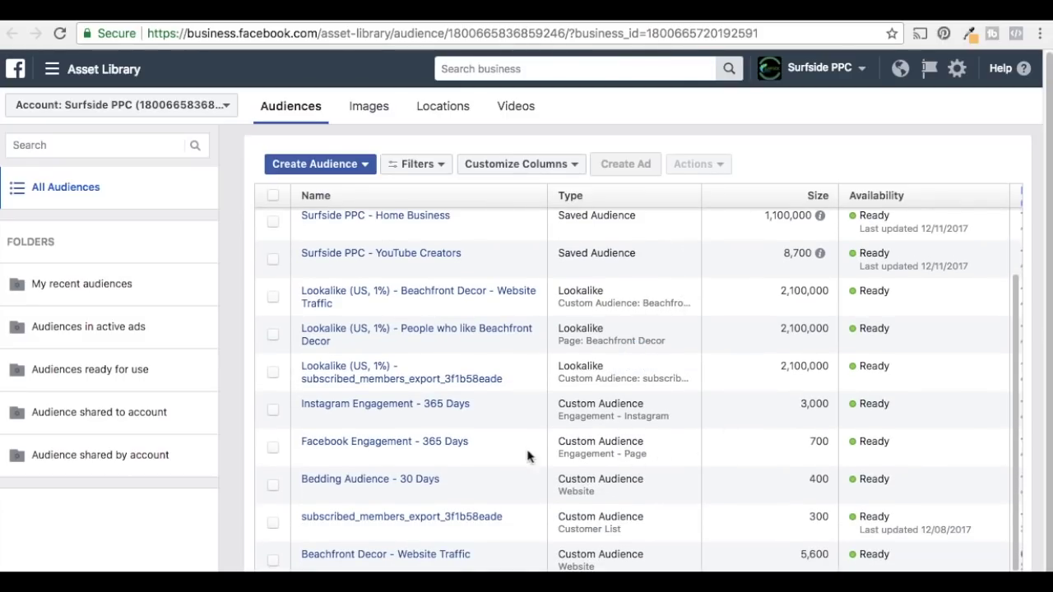
mouse_move(457, 416)
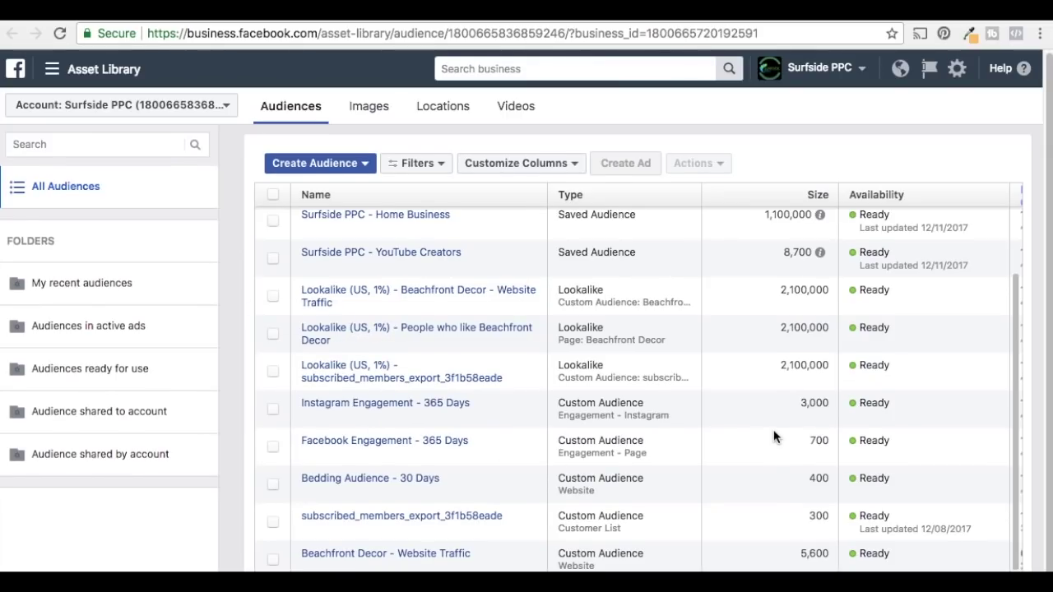
mouse_move(444, 557)
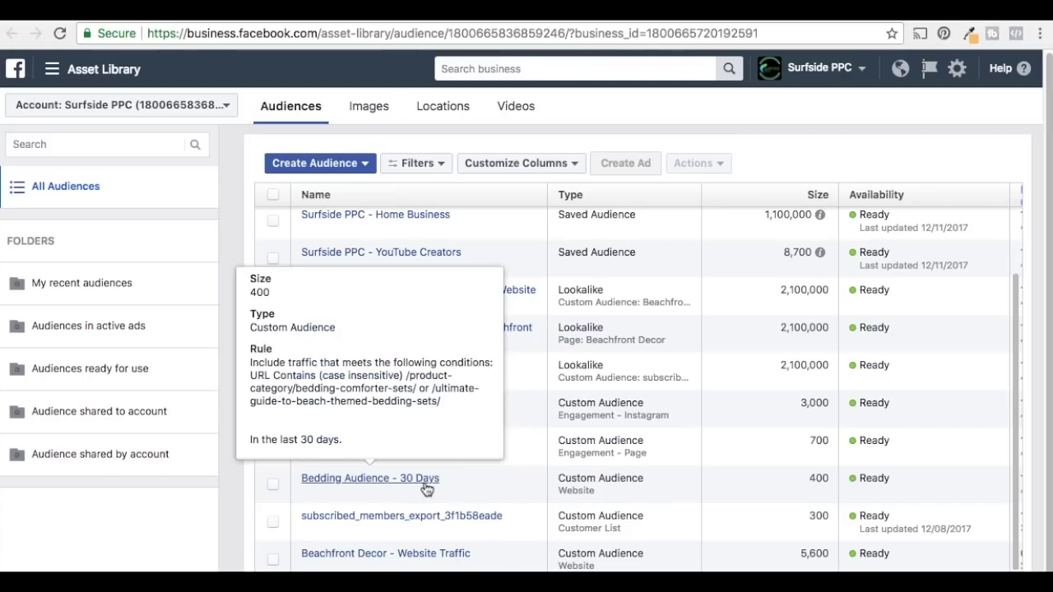
mouse_move(505, 329)
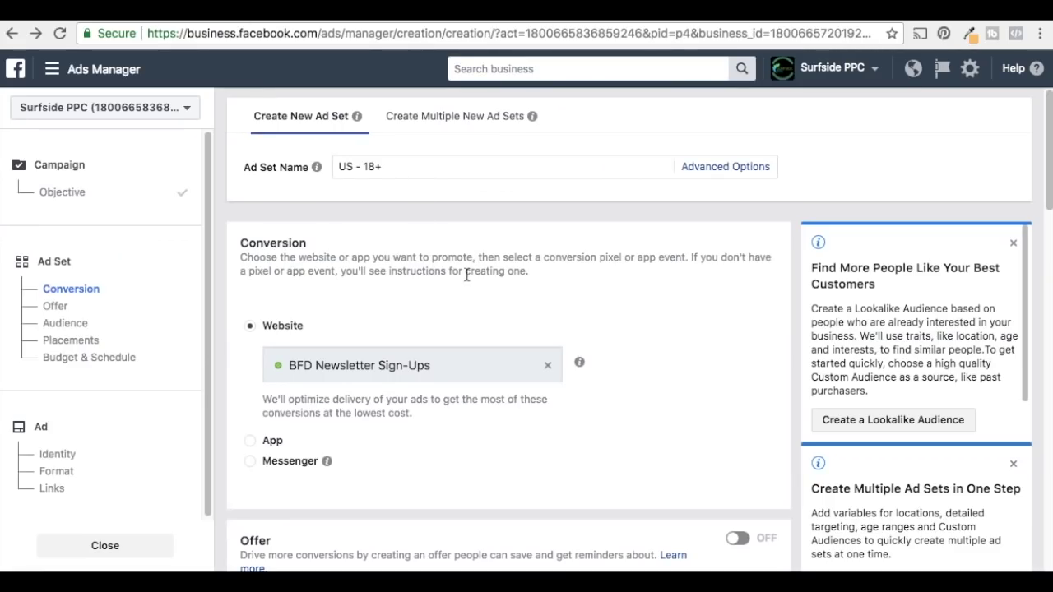
Step: Replace the ad set name 'US - 18+' with 'Beachfront Decor All Users 10 Day'
left_click_drag(425, 167, 332, 169)
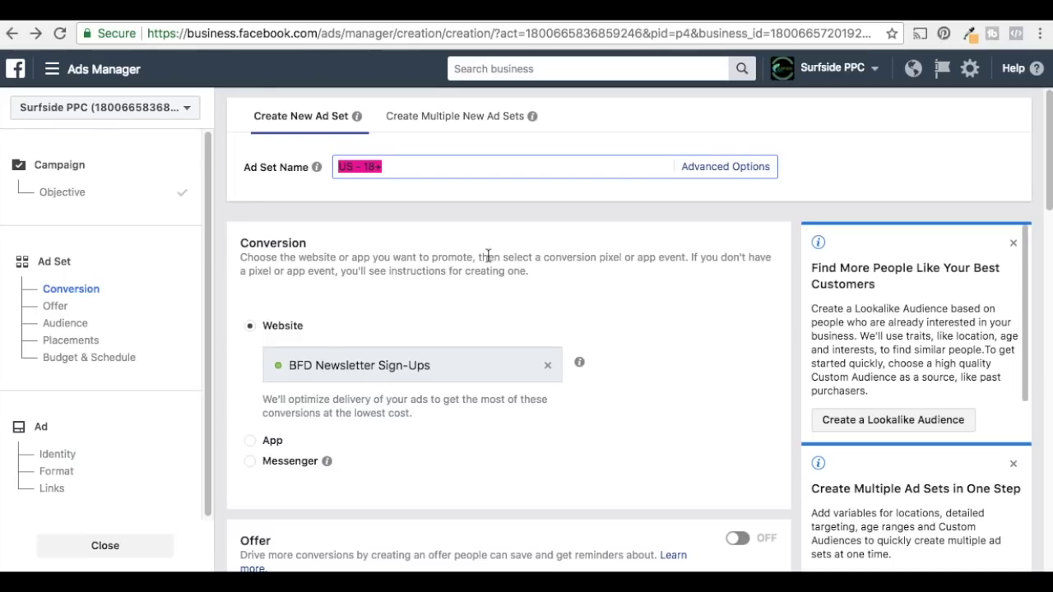
type("All Us")
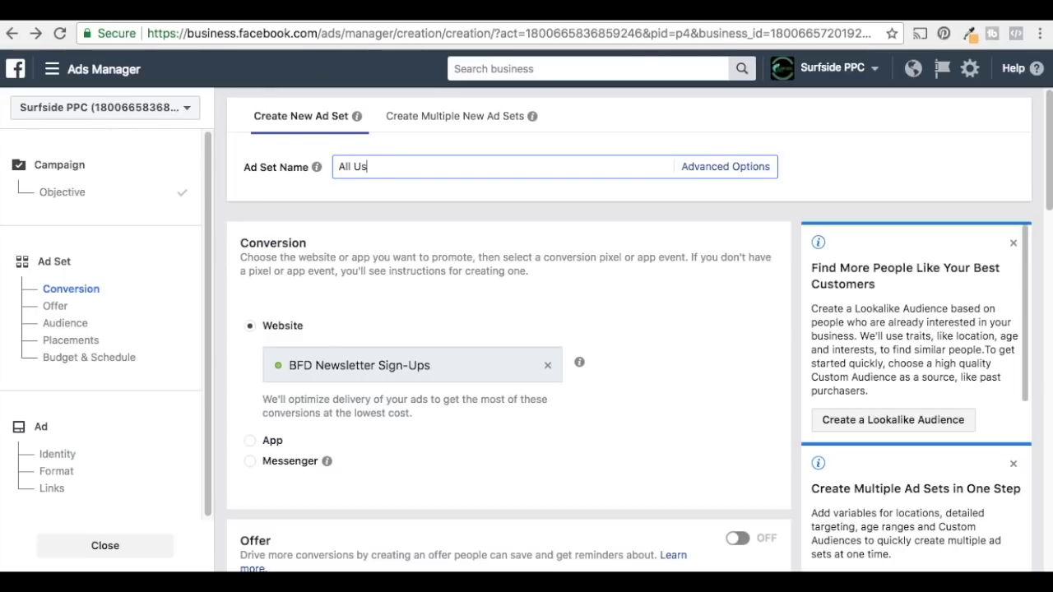
key("BackSpace")
key("BackSpace")
key("BackSpace")
type("Beachf")
key("BackSpace")
key("BackSpace")
type("chfront Decor")
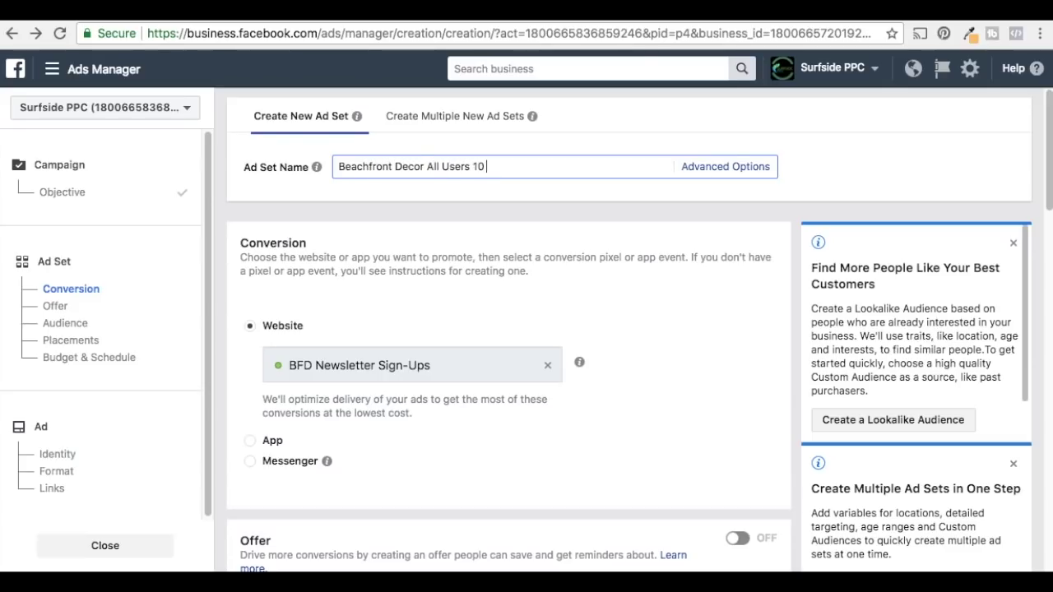
left_click(401, 212)
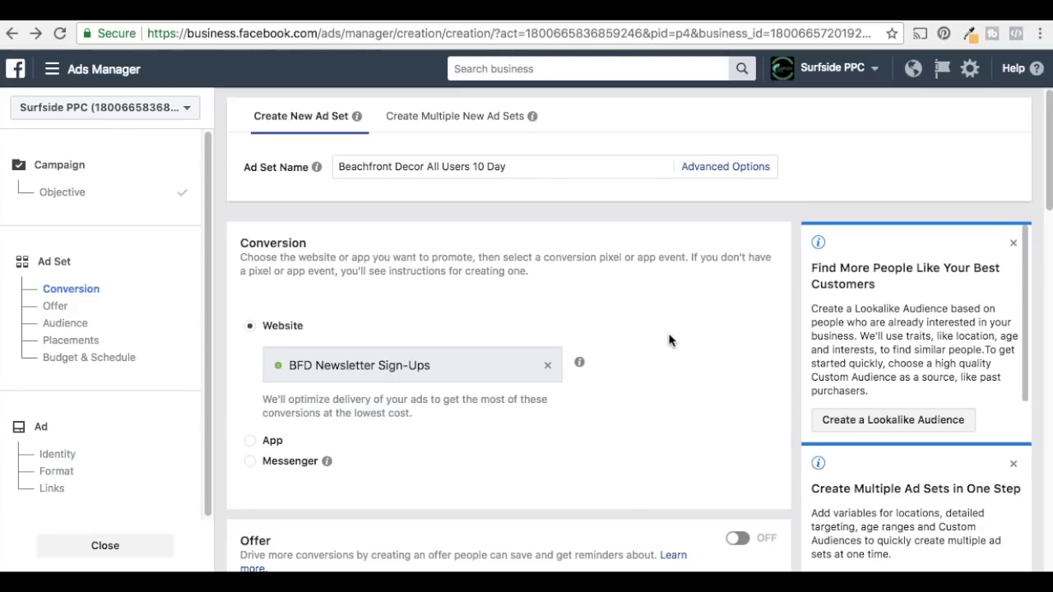
scroll(674, 334, "down", 3)
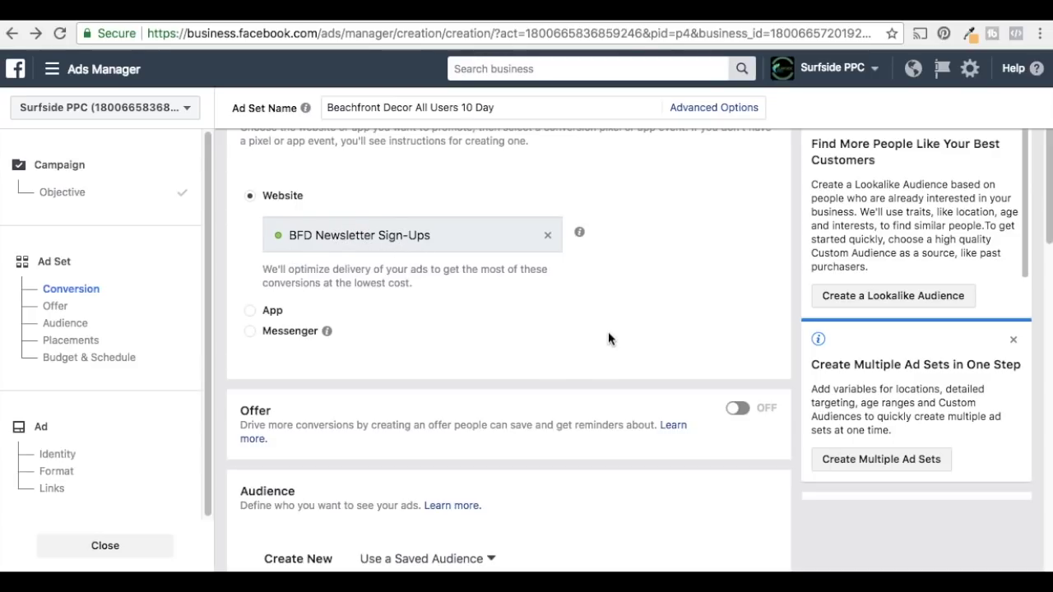
scroll(608, 332, "down", 6)
scroll(605, 308, "down", 1)
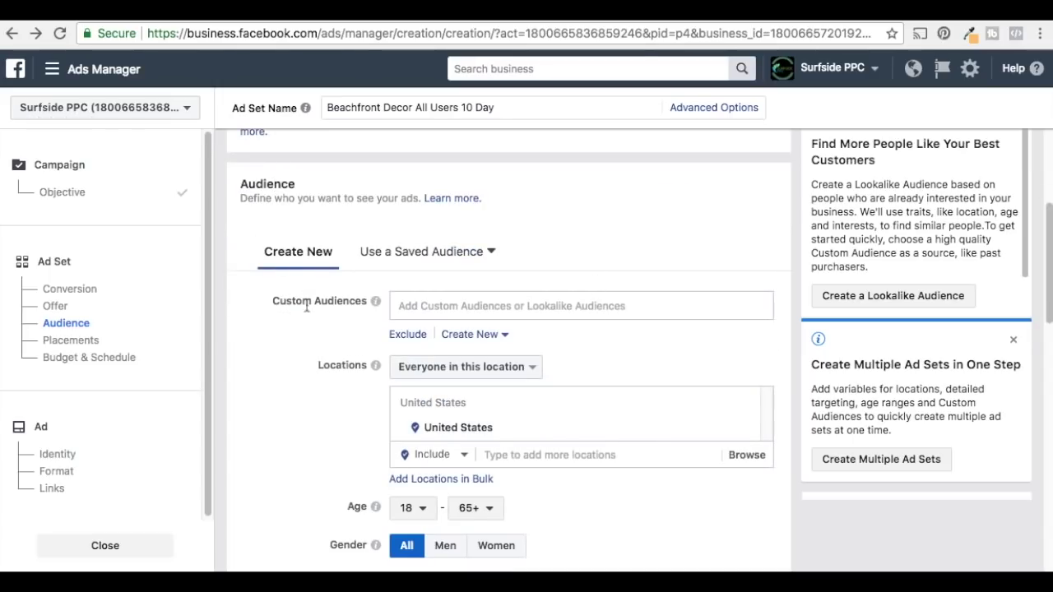
Step: Include the Beachfront Decor All Users 10 Days custom audience in the ad set
left_click(477, 306)
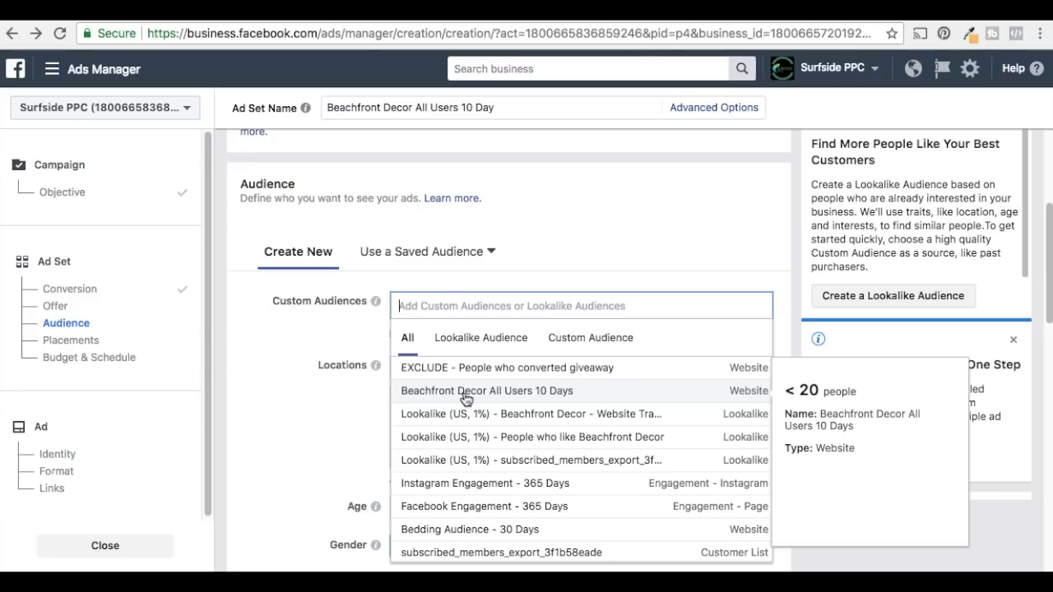
left_click(463, 399)
left_click(251, 355)
Step: Exclude the 'EXCLUDE - People who converted giveaway' audience from the ad set
scroll(263, 354, "down", 1)
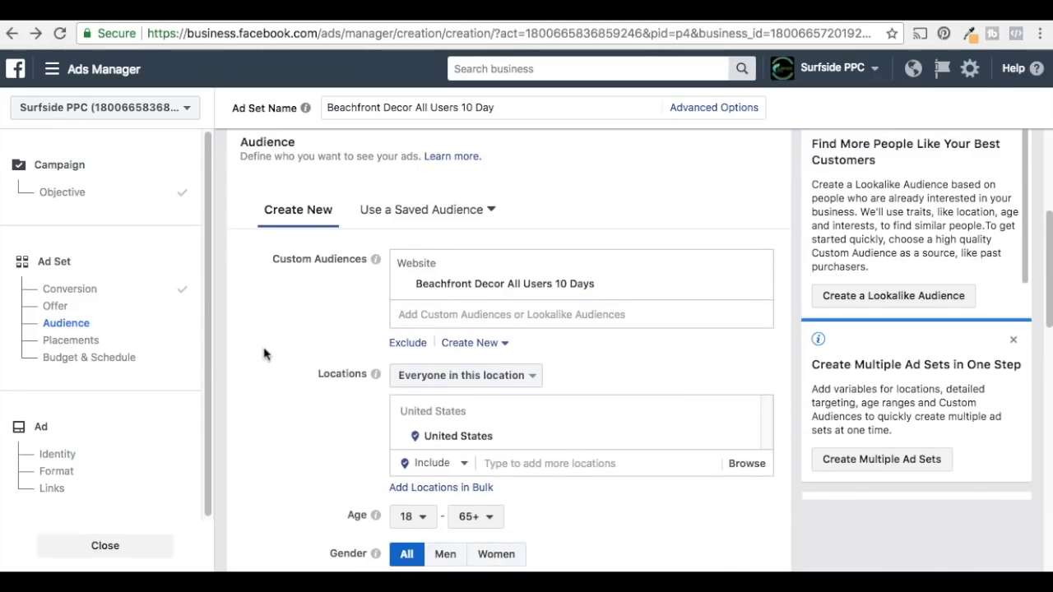
left_click(407, 343)
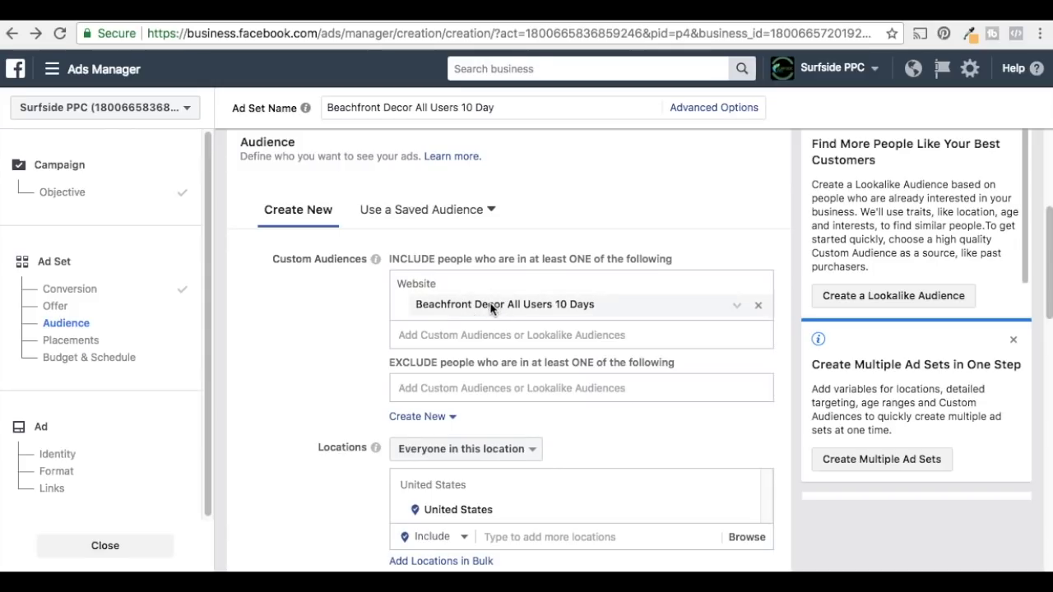
left_click(535, 386)
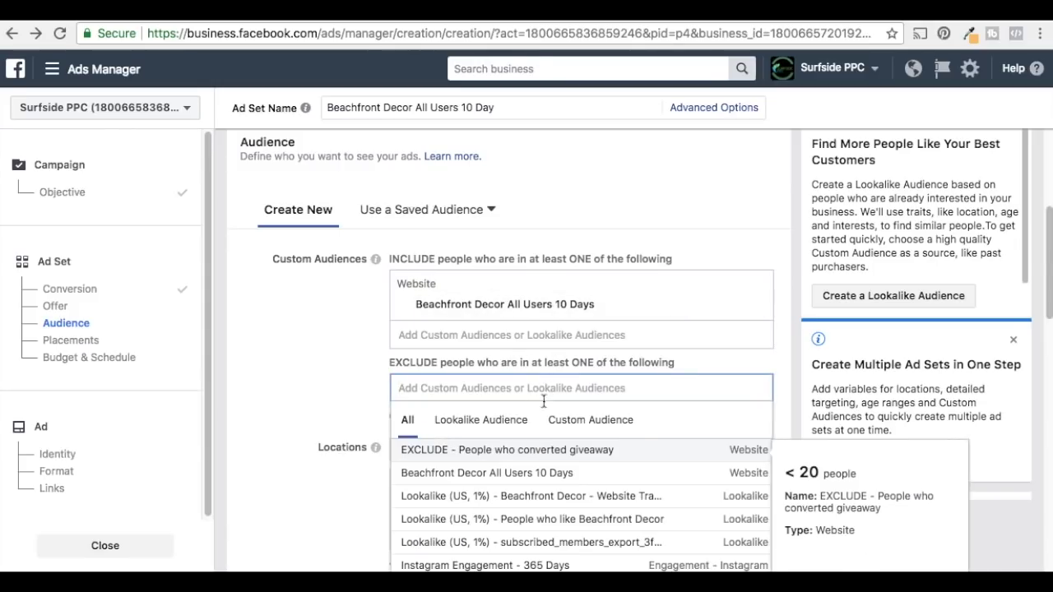
left_click(556, 458)
left_click(283, 357)
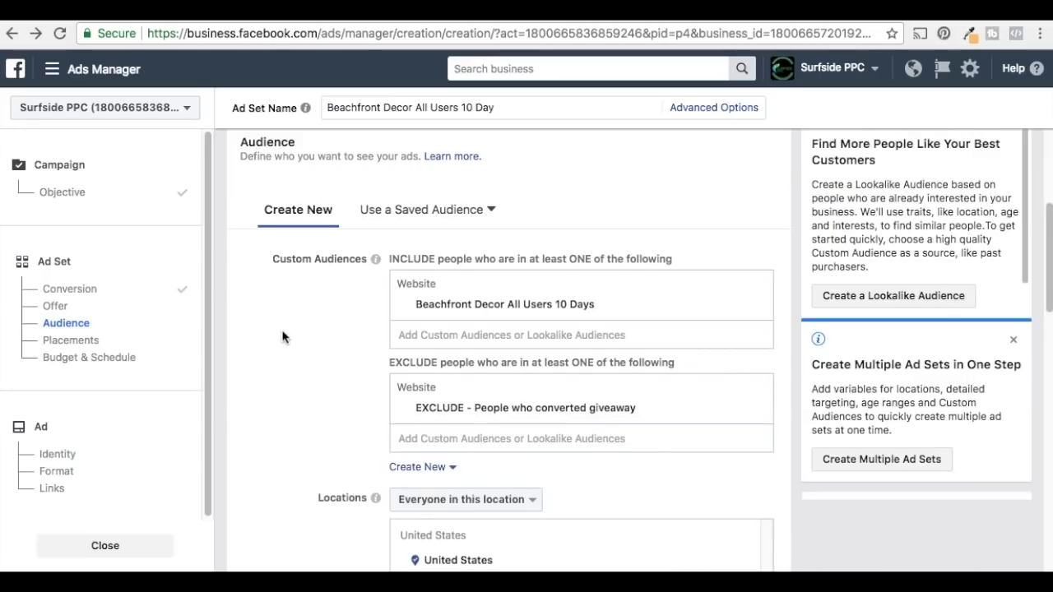
scroll(278, 357, "down", 1)
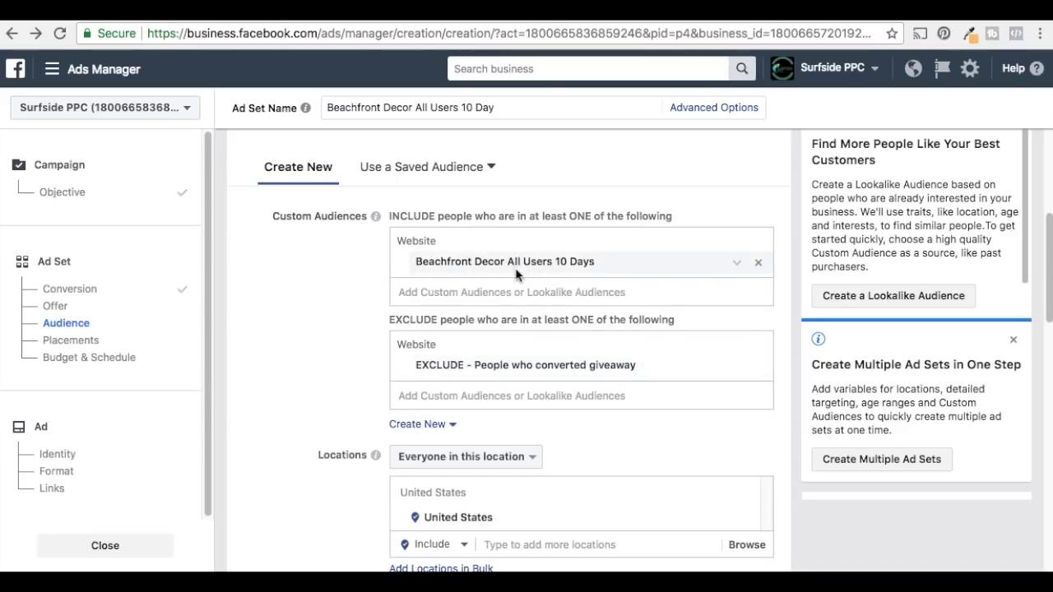
scroll(294, 370, "down", 3)
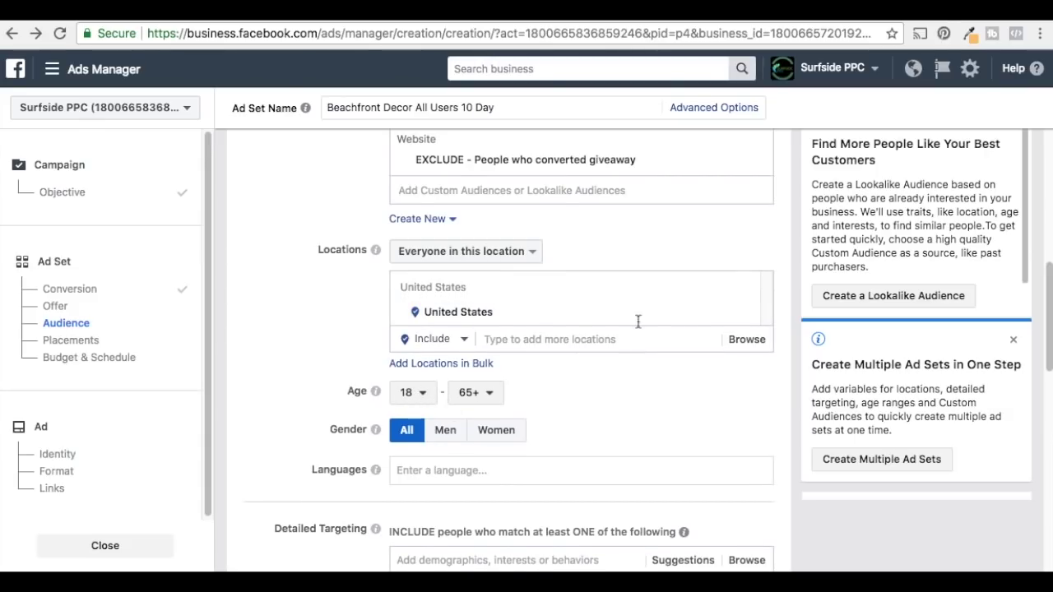
Step: Set the ad set's minimum age to 40, targeting ages 40 to 65+
left_click(414, 393)
scroll(414, 324, "down", 5)
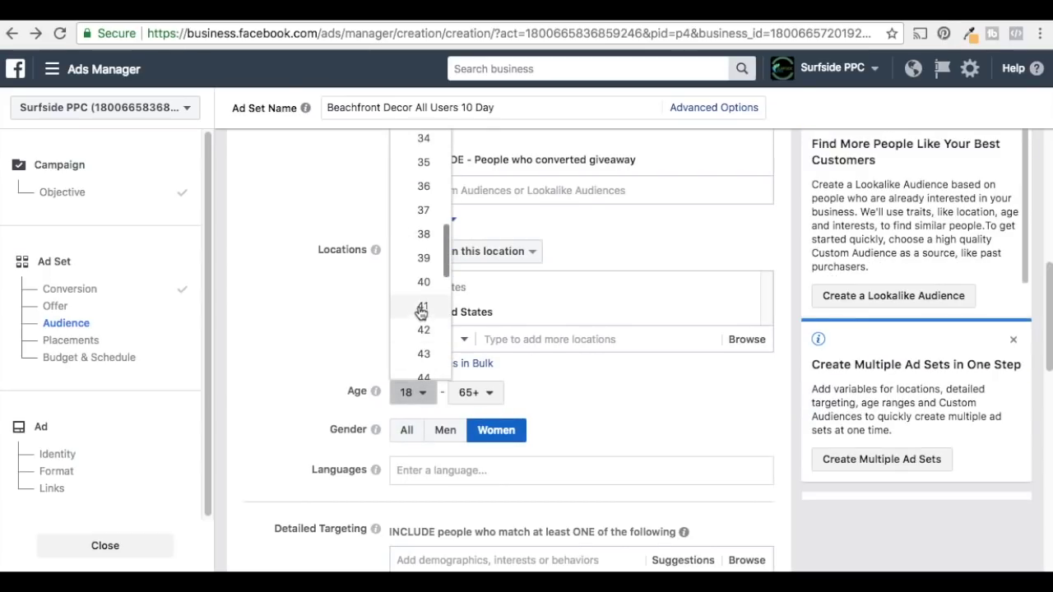
left_click(423, 284)
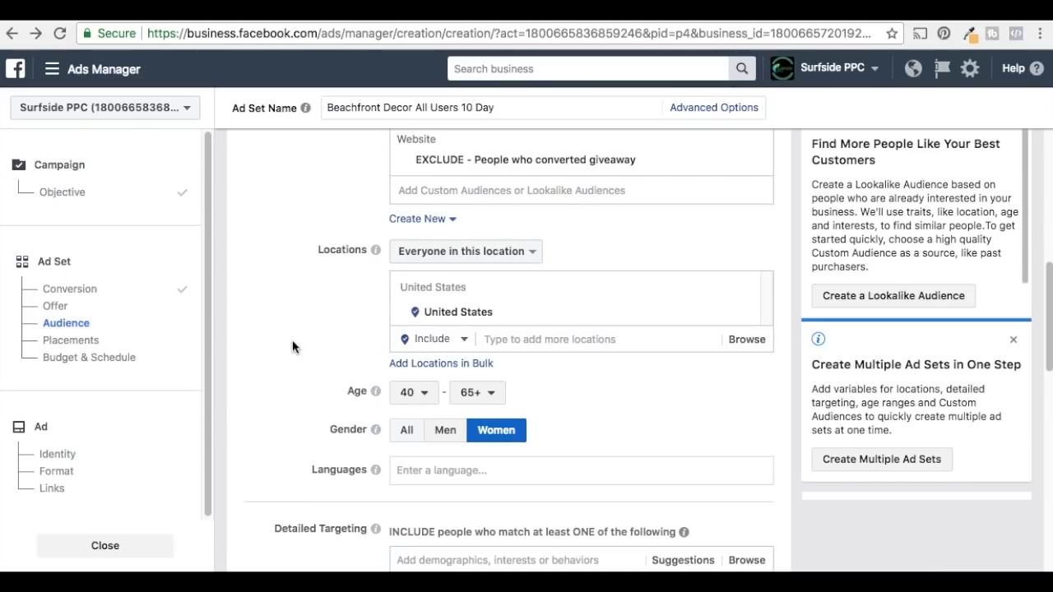
scroll(290, 338, "up", 2)
scroll(290, 339, "up", 3)
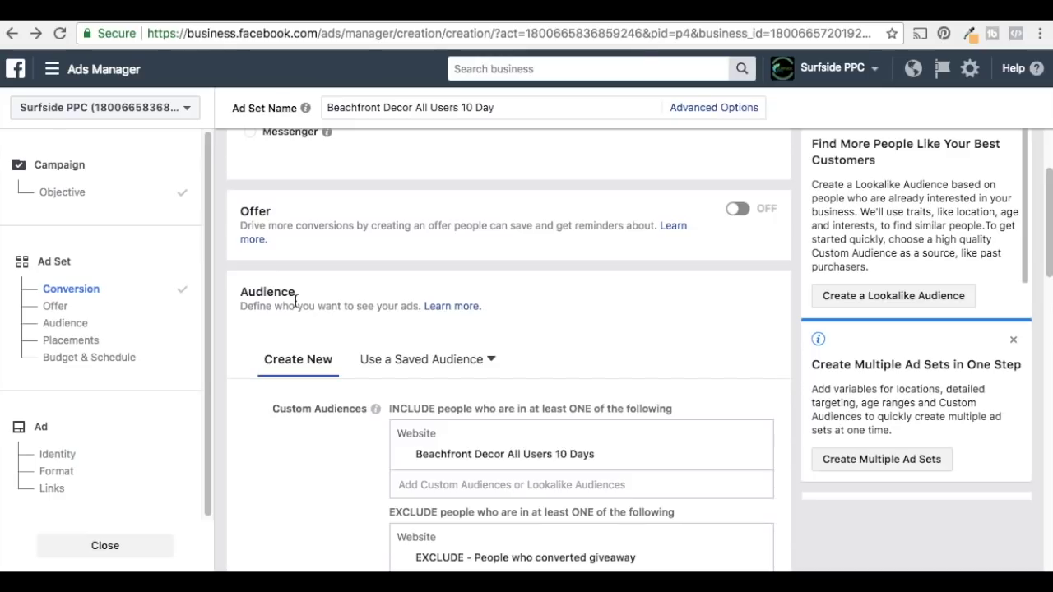
scroll(343, 257, "down", 1)
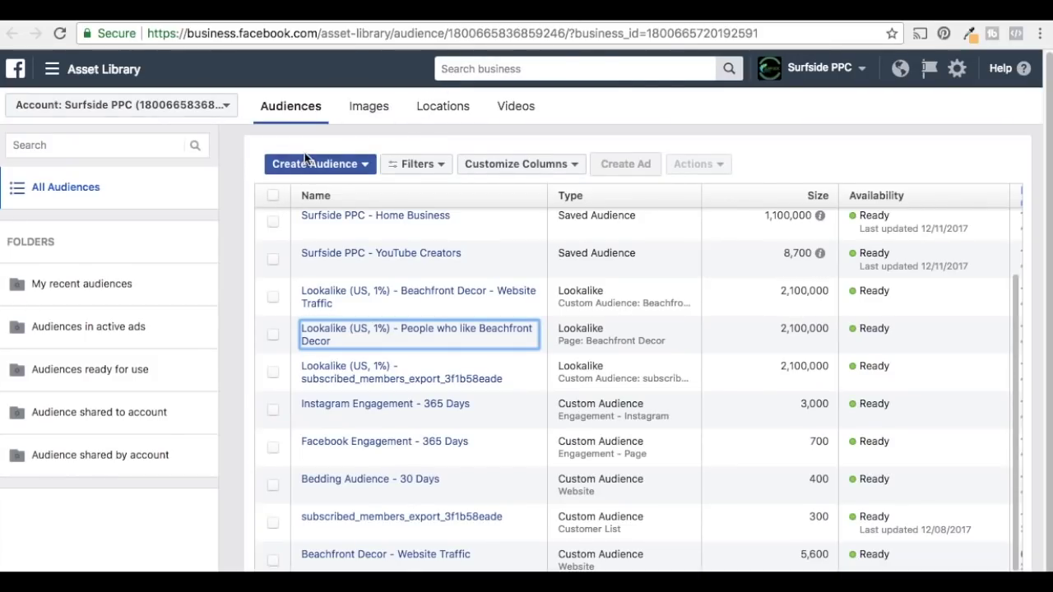
left_click(389, 228)
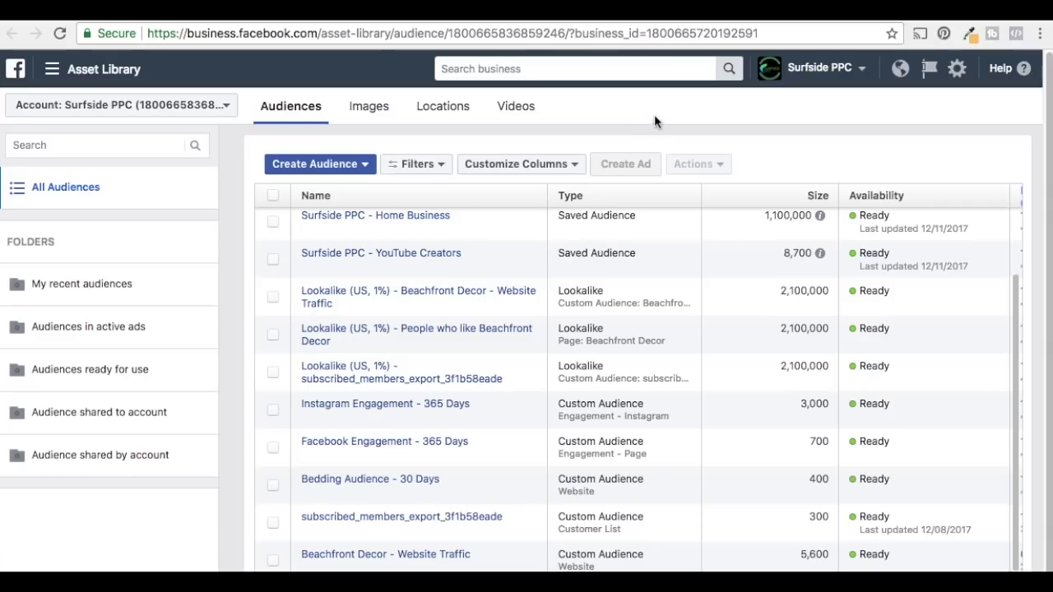